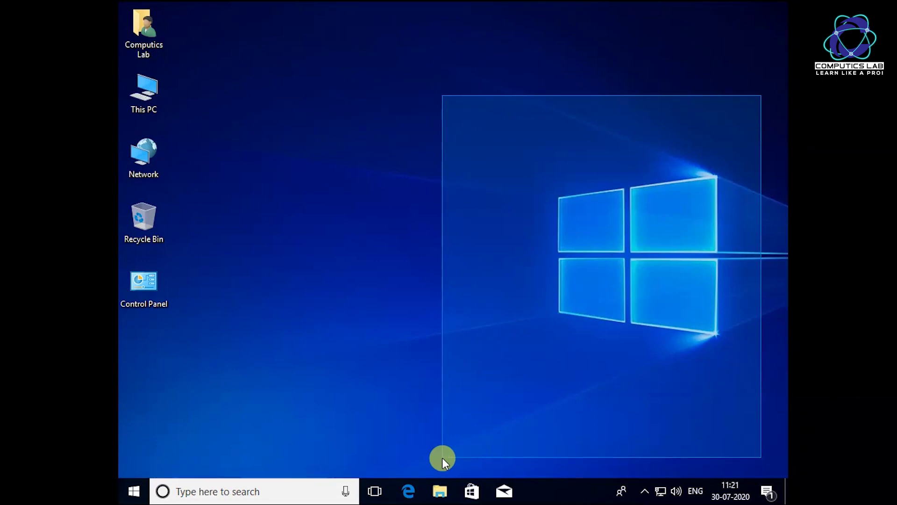
Step: Open the properties of This PC to check the installed Windows edition
{"action": "left_click_drag", "start_coordinate": [442, 458], "coordinate": [442, 458]}
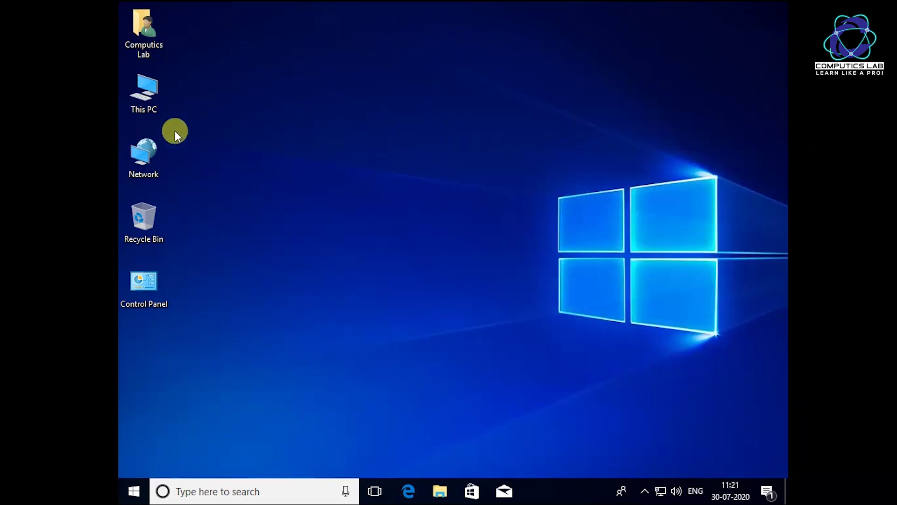
{"action": "right_click", "coordinate": [147, 97]}
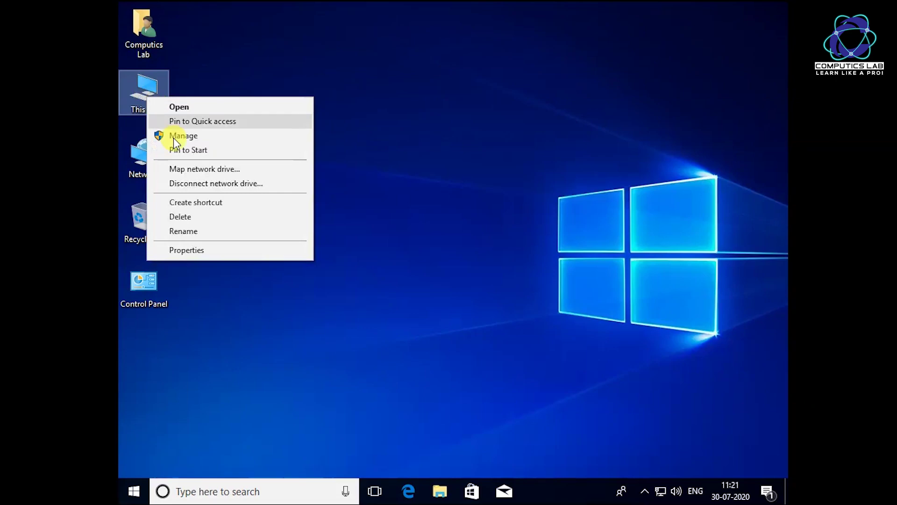
{"action": "left_click", "coordinate": [214, 251]}
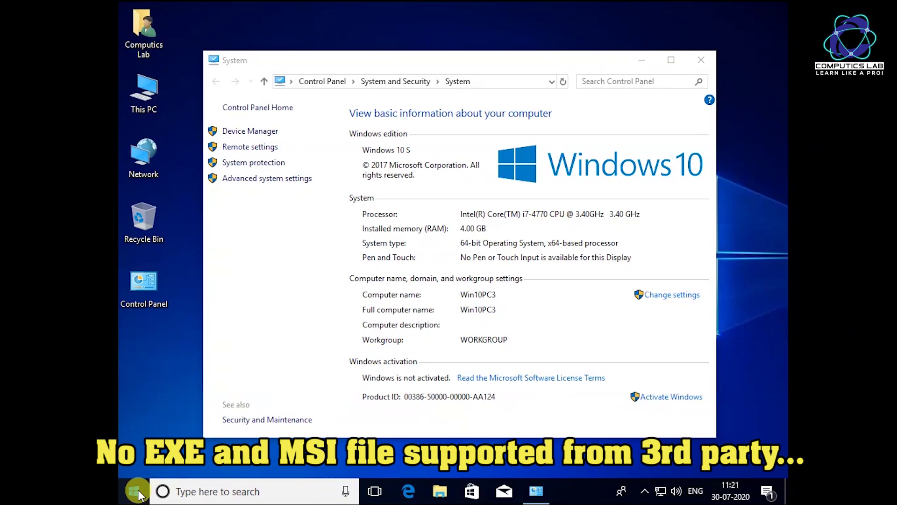
Step: Look through the list of installed apps and open the Store
{"action": "left_click", "coordinate": [136, 492]}
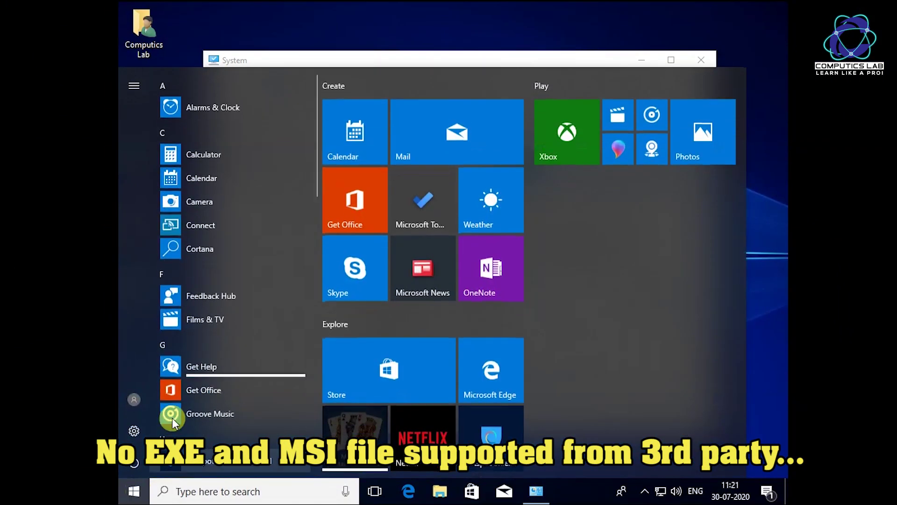
{"action": "scroll", "coordinate": [226, 422], "scroll_direction": "down", "scroll_amount": 5}
{"action": "scroll", "coordinate": [226, 422], "scroll_direction": "down", "scroll_amount": 8}
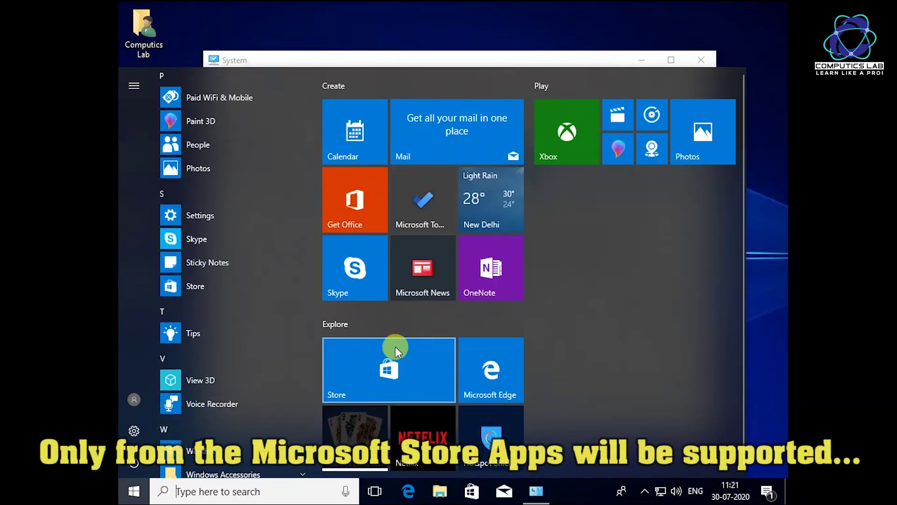
{"action": "left_click", "coordinate": [392, 371]}
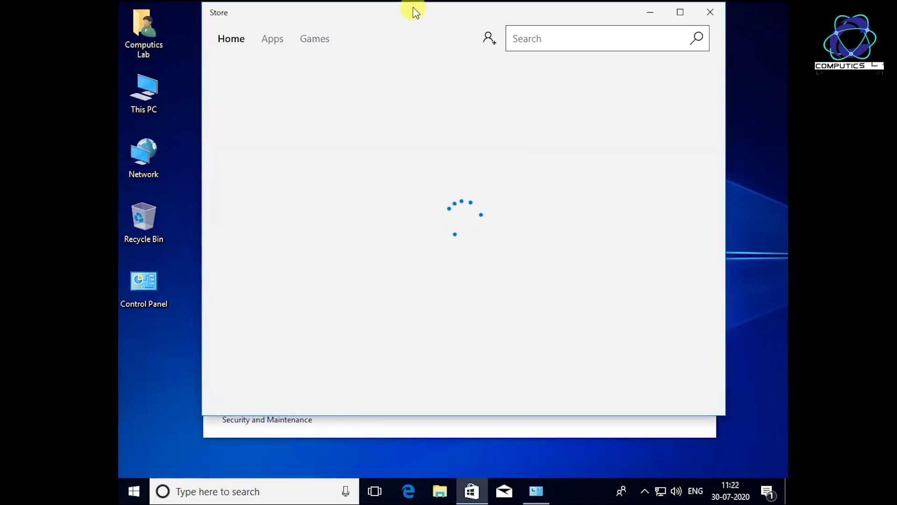
Step: Arrange the Store window below the System window so the Windows edition stays in view
{"action": "left_click_drag", "start_coordinate": [414, 12], "coordinate": [412, 162]}
{"action": "left_click_drag", "start_coordinate": [412, 65], "coordinate": [419, 22]}
{"action": "left_click", "coordinate": [175, 413]}
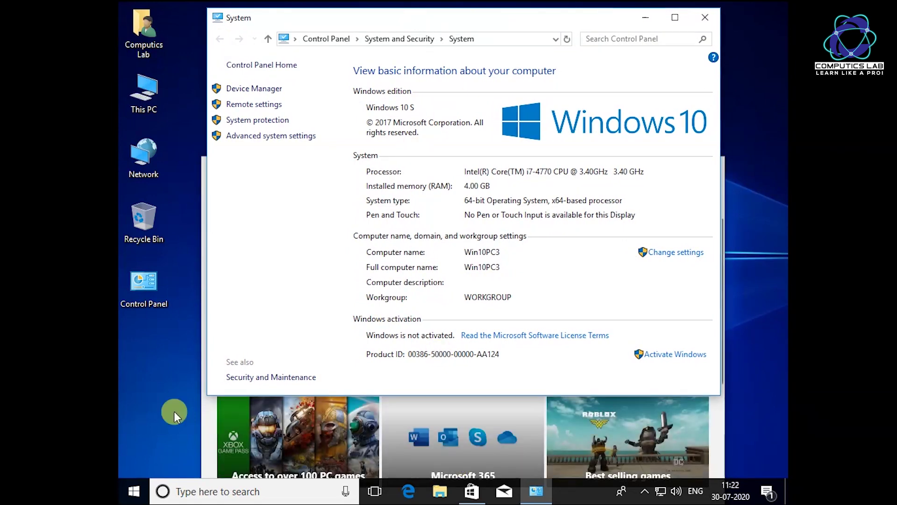
{"action": "left_click", "coordinate": [210, 421]}
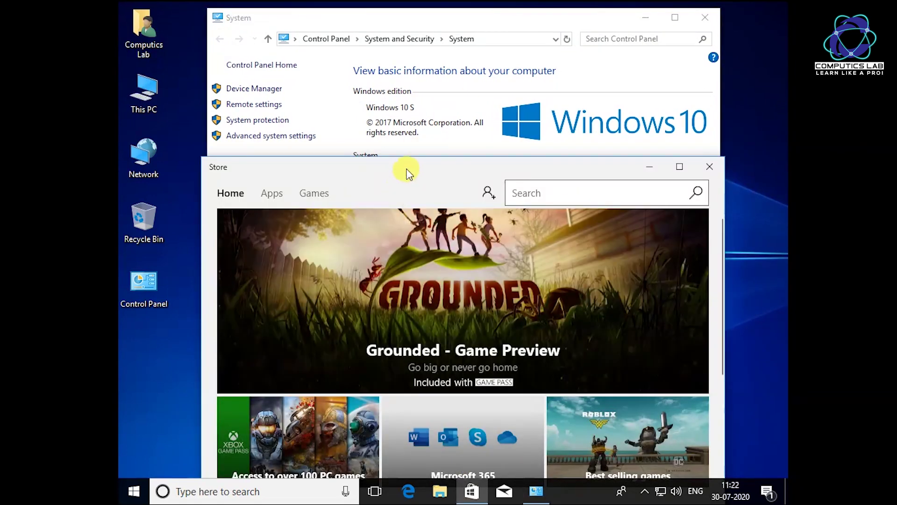
{"action": "mouse_move", "coordinate": [407, 173]}
{"action": "left_mouse_down"}
{"action": "mouse_move", "coordinate": [399, 172]}
{"action": "mouse_move", "coordinate": [409, 178]}
{"action": "left_mouse_up"}
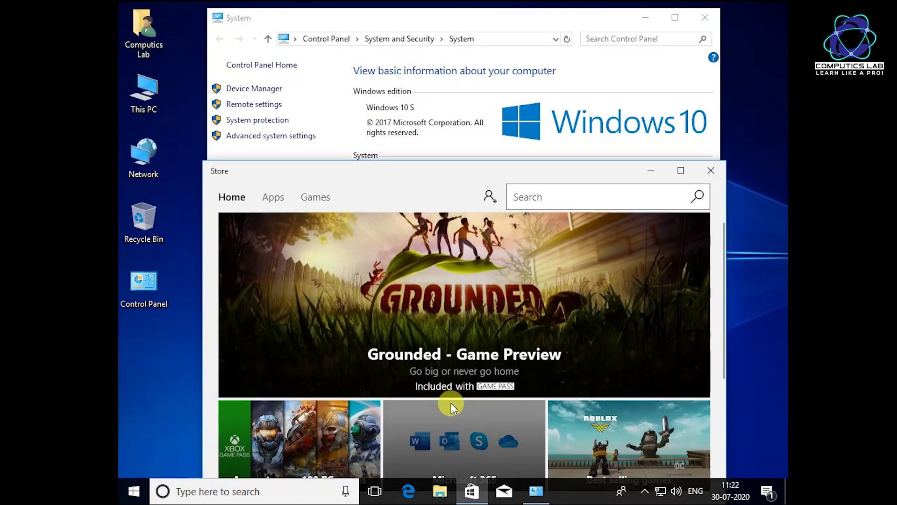
Step: Look over the Store's home page and search the Store for office 365
{"action": "scroll", "coordinate": [450, 403], "scroll_direction": "down", "scroll_amount": 2}
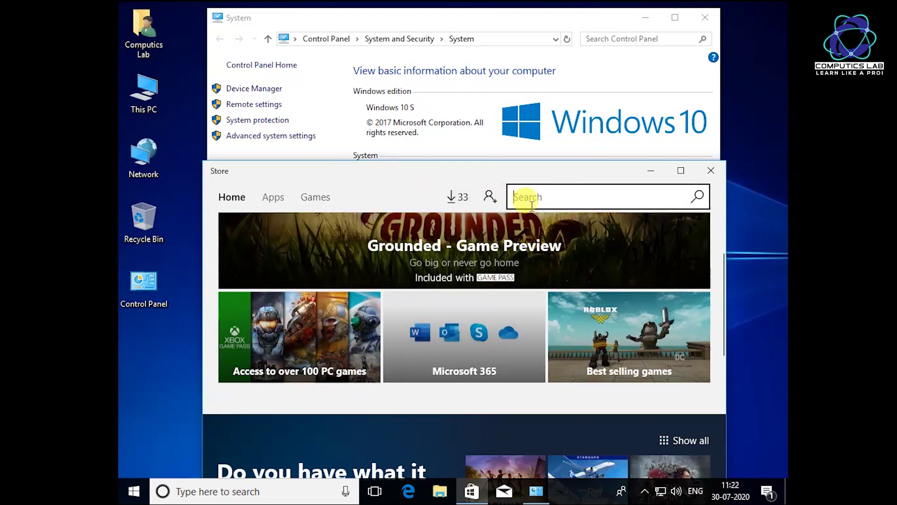
{"action": "scroll", "coordinate": [548, 361], "scroll_direction": "down", "scroll_amount": 2}
{"action": "scroll", "coordinate": [548, 361], "scroll_direction": "down", "scroll_amount": 1}
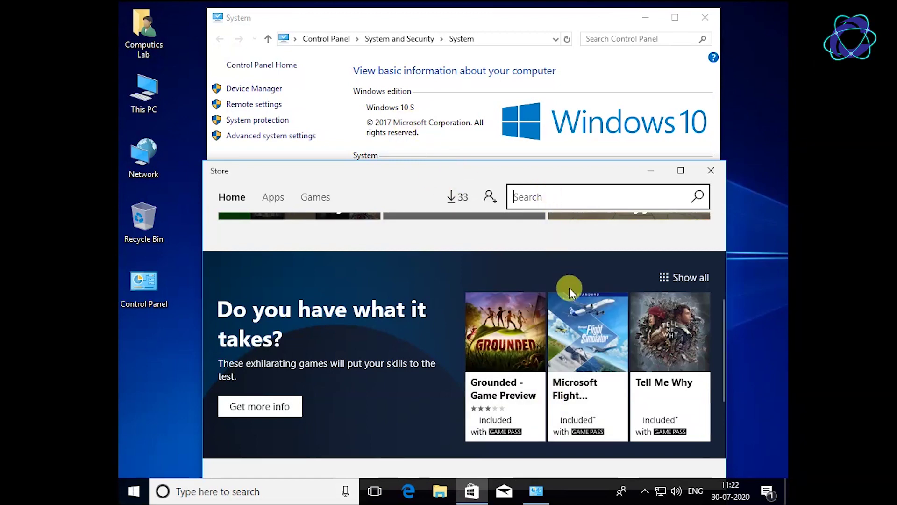
{"action": "type", "text": "offi"}
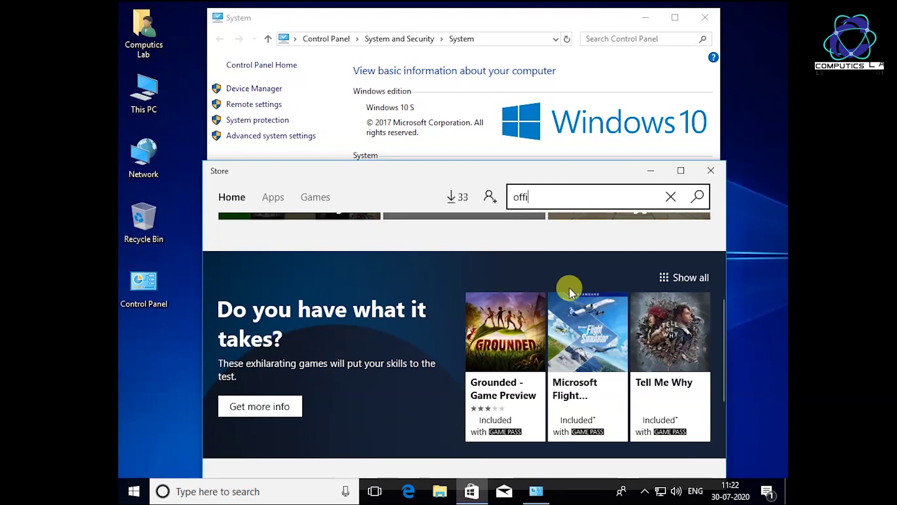
{"action": "type", "text": "ce 365"}
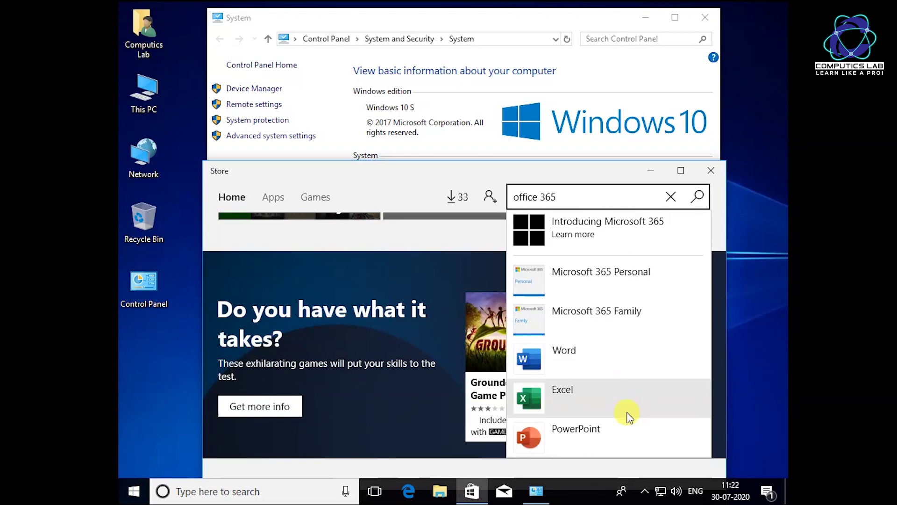
Step: Browse the Store's Apps page, including the best selling apps, and its Home page, and close the Store
{"action": "left_click", "coordinate": [315, 199]}
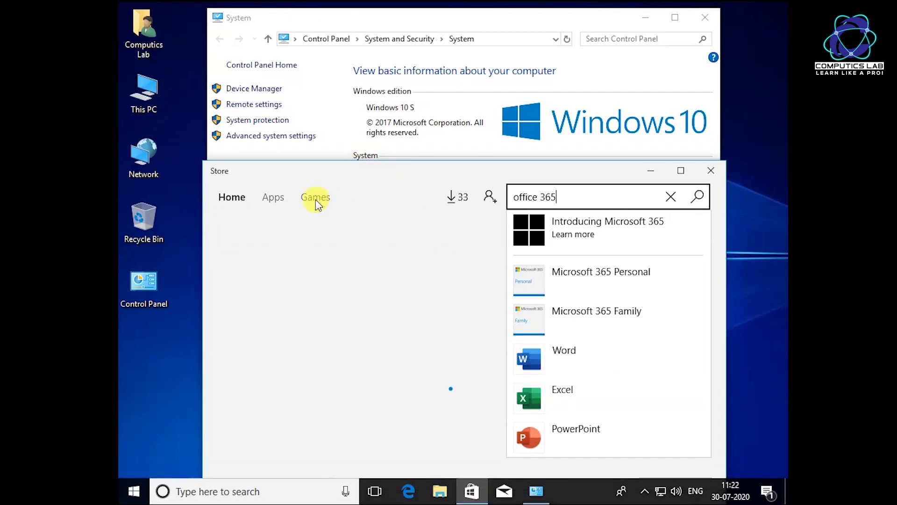
{"action": "left_click", "coordinate": [273, 198]}
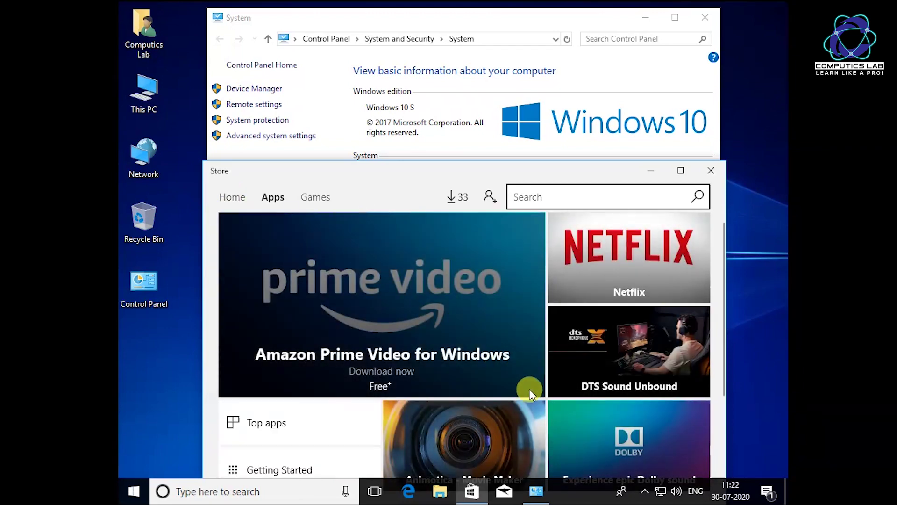
{"action": "scroll", "coordinate": [529, 389], "scroll_direction": "down", "scroll_amount": 3}
{"action": "scroll", "coordinate": [529, 389], "scroll_direction": "down", "scroll_amount": 2}
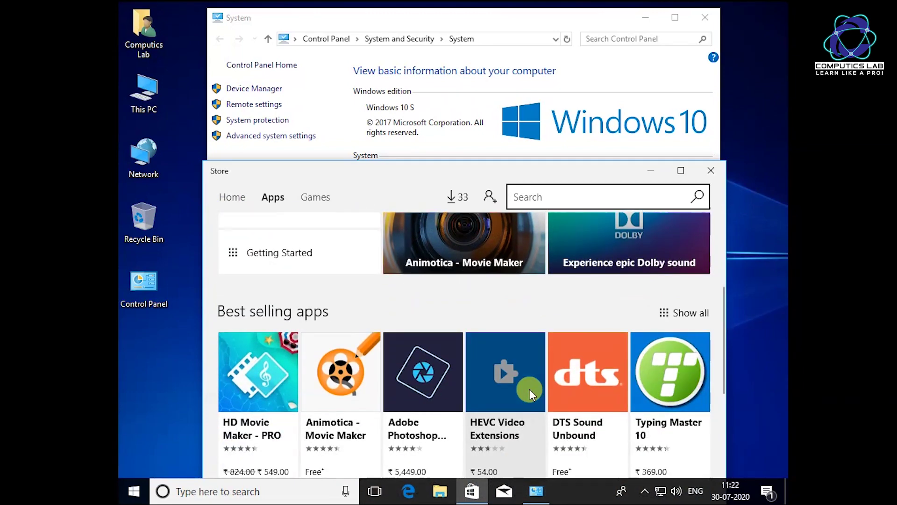
{"action": "scroll", "coordinate": [529, 389], "scroll_direction": "down", "scroll_amount": 2}
{"action": "left_click", "coordinate": [324, 197]}
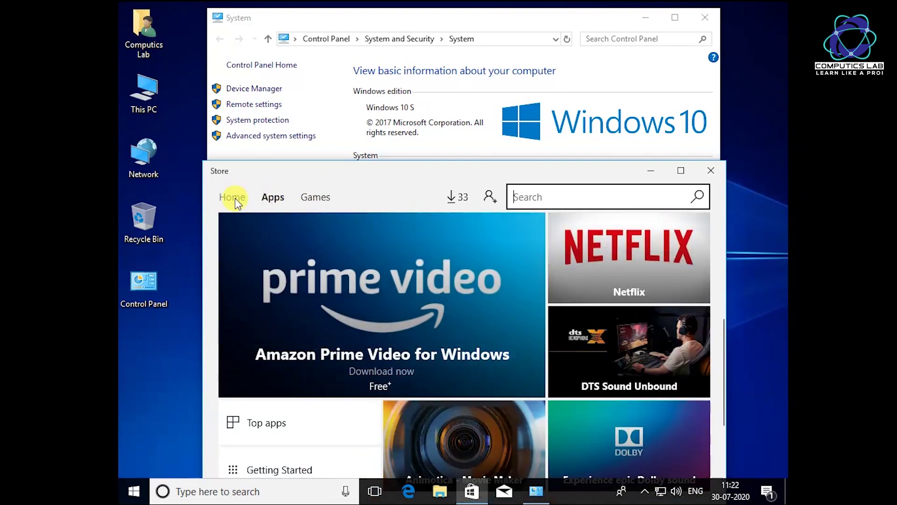
{"action": "left_click", "coordinate": [235, 200]}
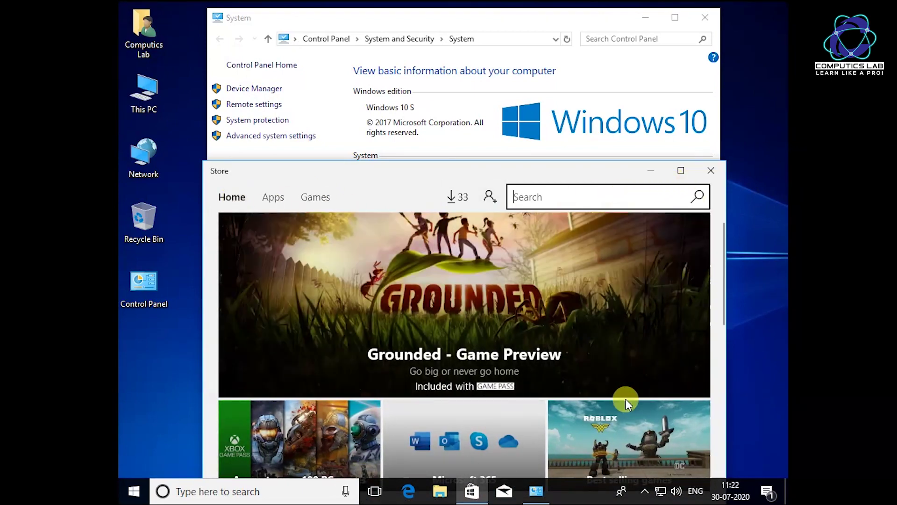
{"action": "scroll", "coordinate": [625, 399], "scroll_direction": "down", "scroll_amount": 5}
{"action": "scroll", "coordinate": [625, 399], "scroll_direction": "down", "scroll_amount": 5}
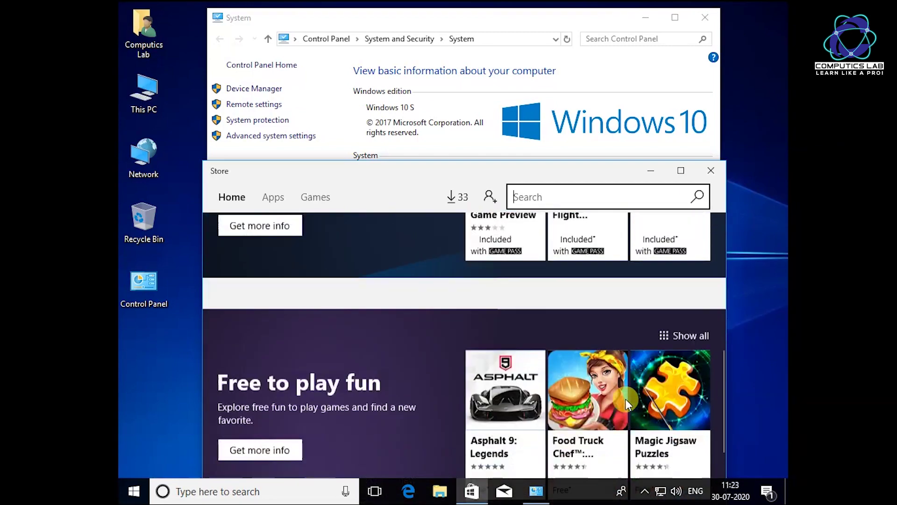
{"action": "left_click", "coordinate": [714, 167]}
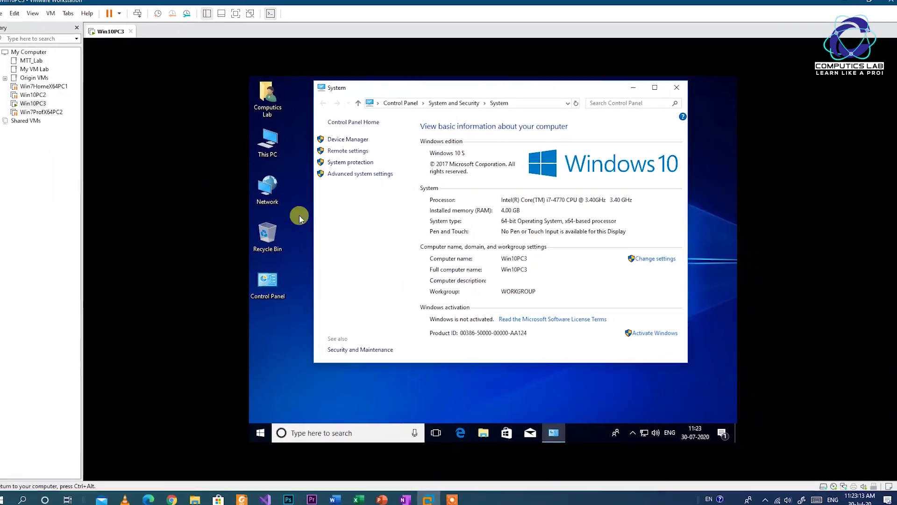
Step: Try displaying the Win10PC3 virtual machine in full screen and return to the windowed view
{"action": "right_click", "coordinate": [114, 33]}
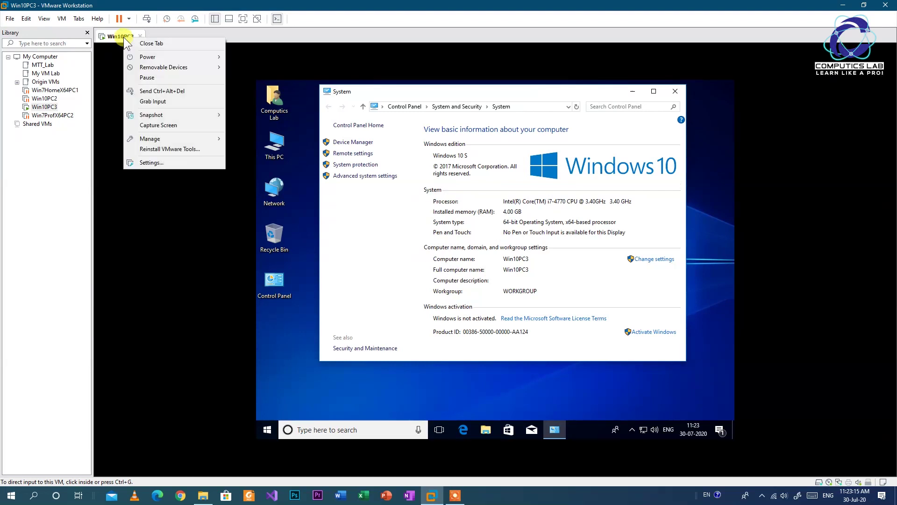
{"action": "left_click", "coordinate": [44, 18]}
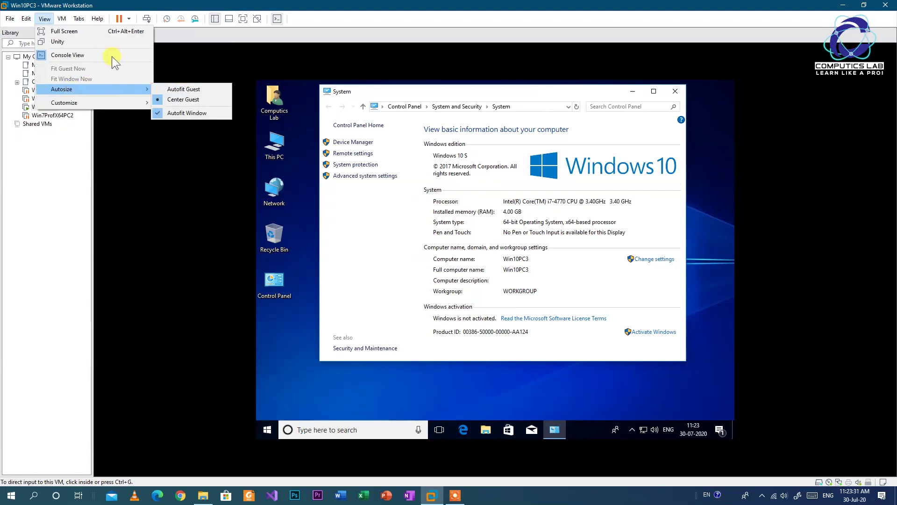
{"action": "left_click", "coordinate": [60, 31]}
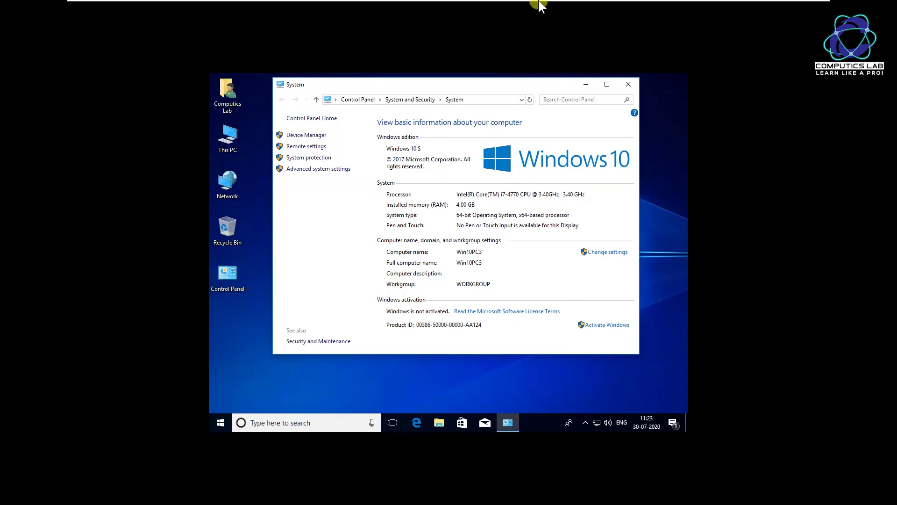
{"action": "mouse_move", "coordinate": [548, 4]}
{"action": "left_click", "coordinate": [807, 8]}
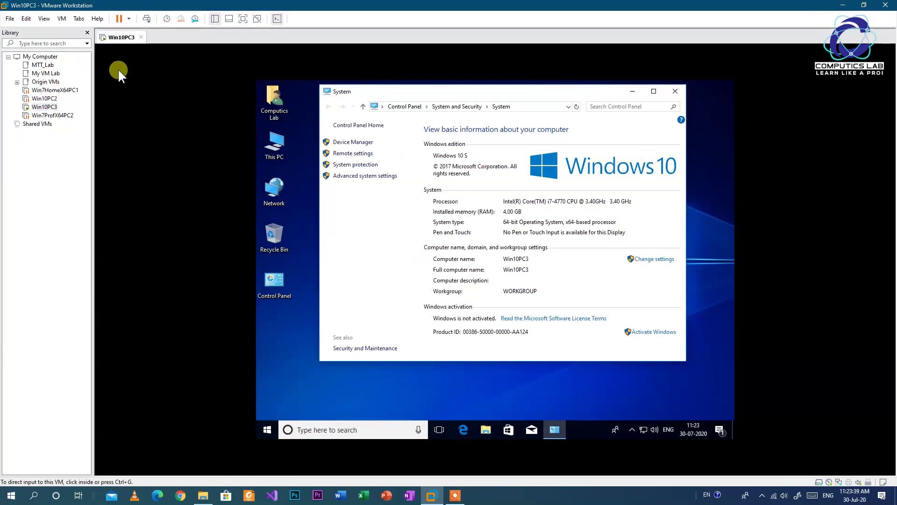
Step: Set the virtual machine display's autosize option to Autofit Guest
{"action": "left_click", "coordinate": [45, 19]}
{"action": "mouse_move", "coordinate": [64, 95]}
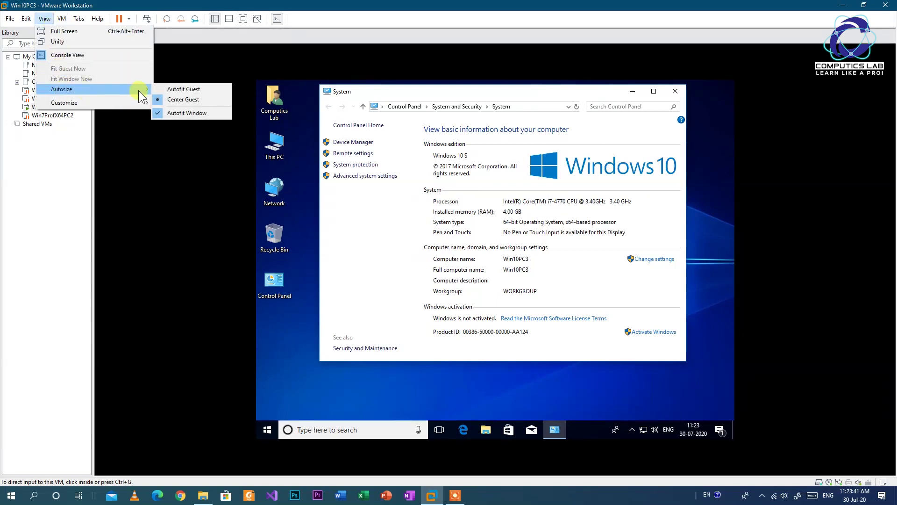
{"action": "left_click", "coordinate": [193, 90]}
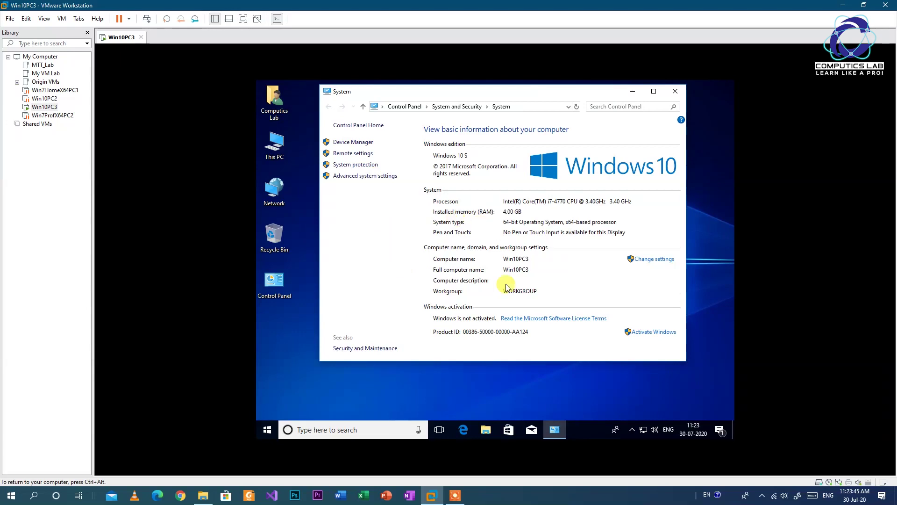
Step: Check the hidden notification icons in the virtual machine and close the System window
{"action": "left_click", "coordinate": [629, 430]}
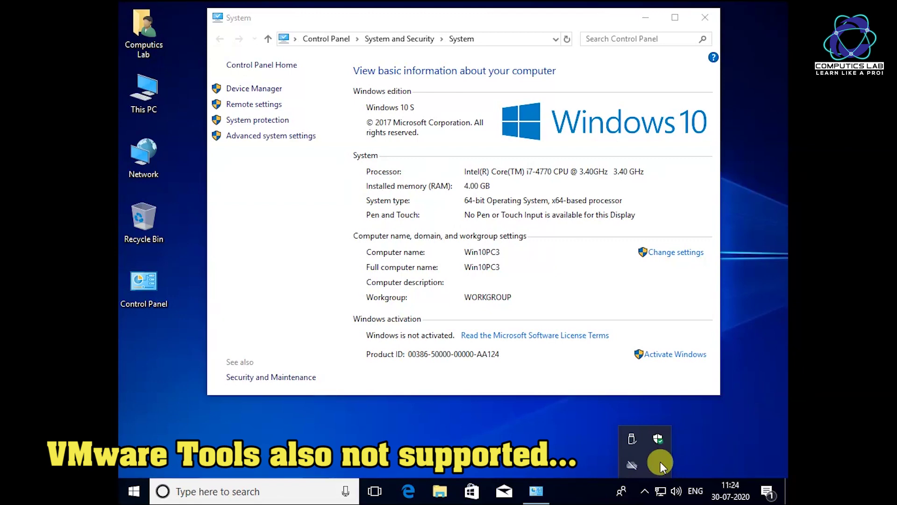
{"action": "left_click", "coordinate": [134, 496]}
{"action": "left_click", "coordinate": [322, 22]}
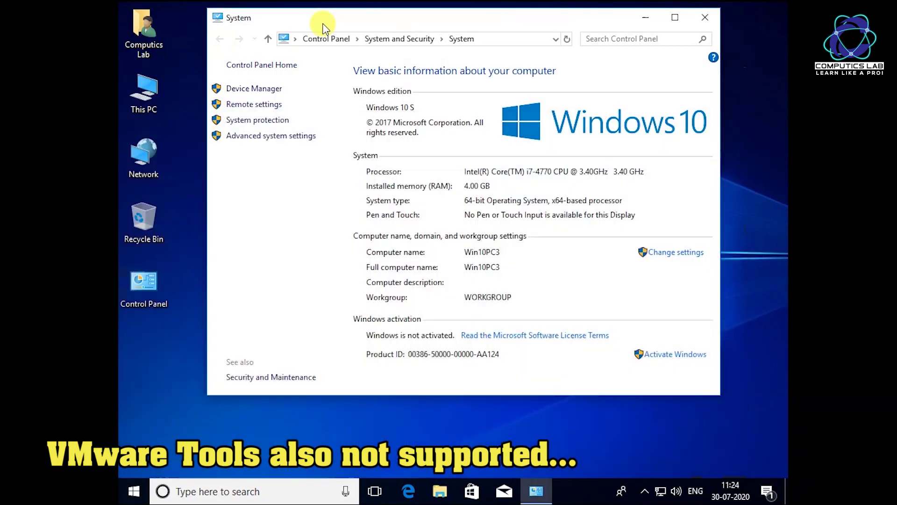
{"action": "left_click", "coordinate": [704, 19]}
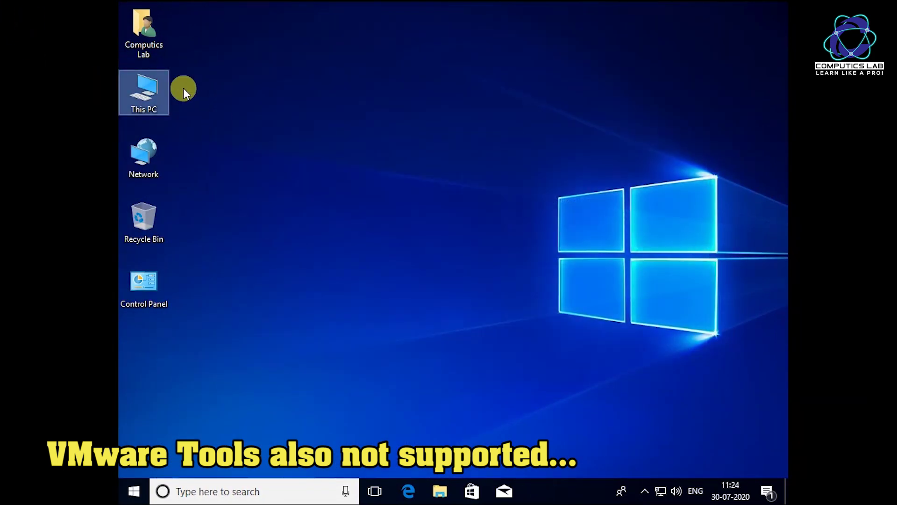
Step: Start reinstalling VMware Tools on the Win10PC3 virtual machine and dismiss the installation hint
{"action": "right_click", "coordinate": [27, 2]}
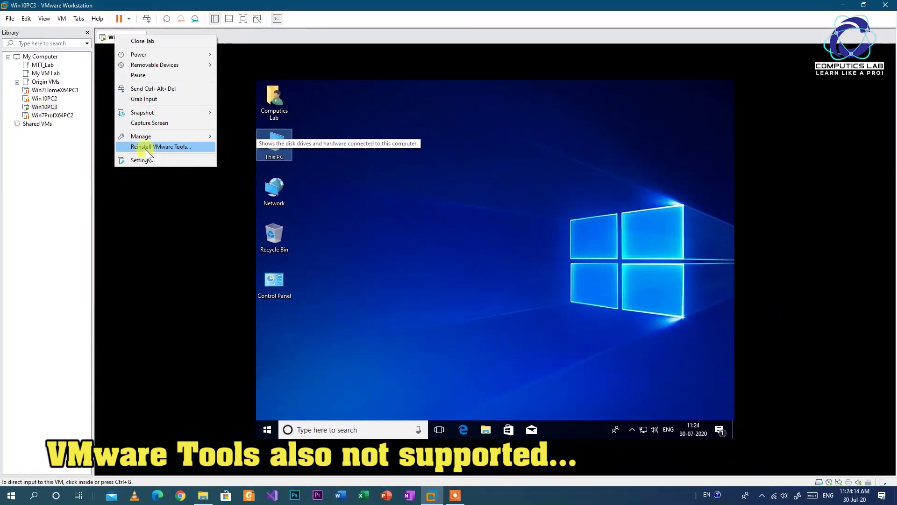
{"action": "left_click", "coordinate": [183, 147]}
{"action": "key", "text": "ctrl+alt"}
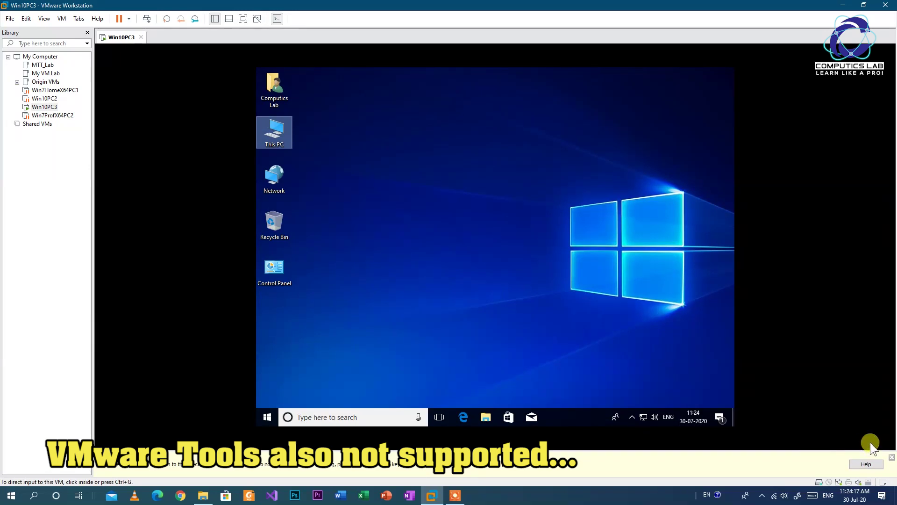
{"action": "left_click", "coordinate": [893, 458]}
Step: Open This PC in the virtual machine and try to run the installer from the VMware Tools DVD drive
{"action": "left_click", "coordinate": [268, 141]}
{"action": "double_click", "coordinate": [269, 141]}
{"action": "right_click", "coordinate": [576, 312]}
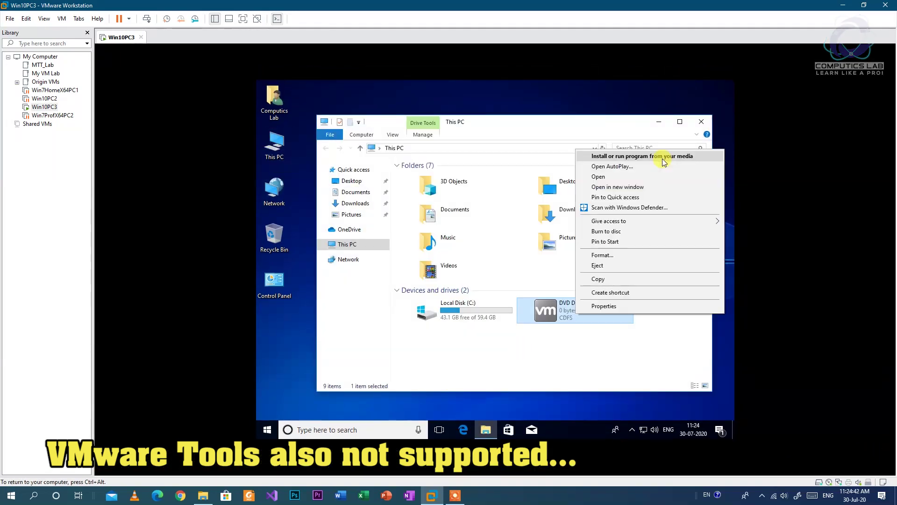
{"action": "left_click", "coordinate": [685, 157]}
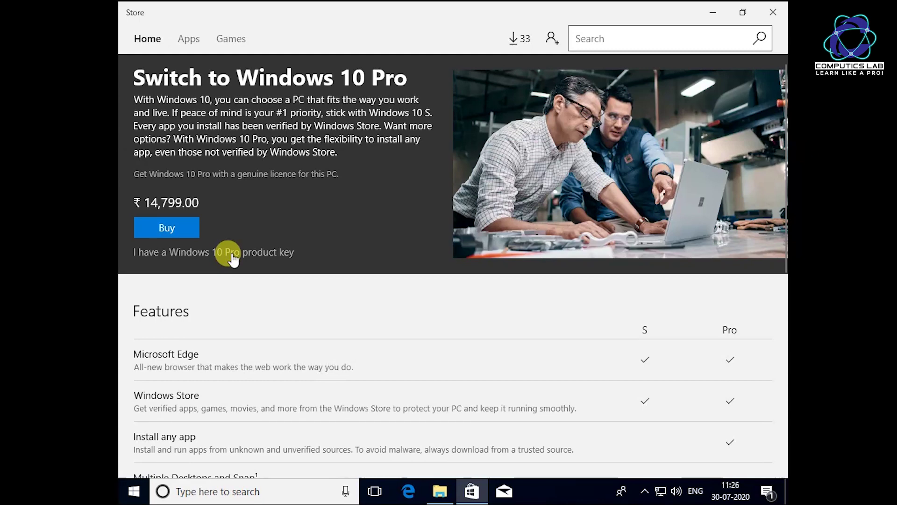
Step: Examine the Store's feature comparison between Windows 10 S and Windows 10 Pro
{"action": "scroll", "coordinate": [350, 365], "scroll_direction": "down", "scroll_amount": 4}
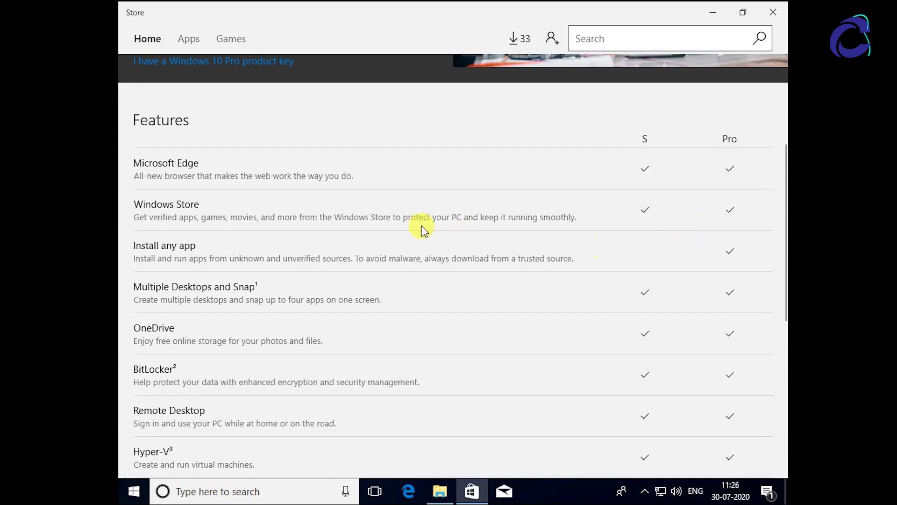
{"action": "scroll", "coordinate": [673, 358], "scroll_direction": "down", "scroll_amount": 2}
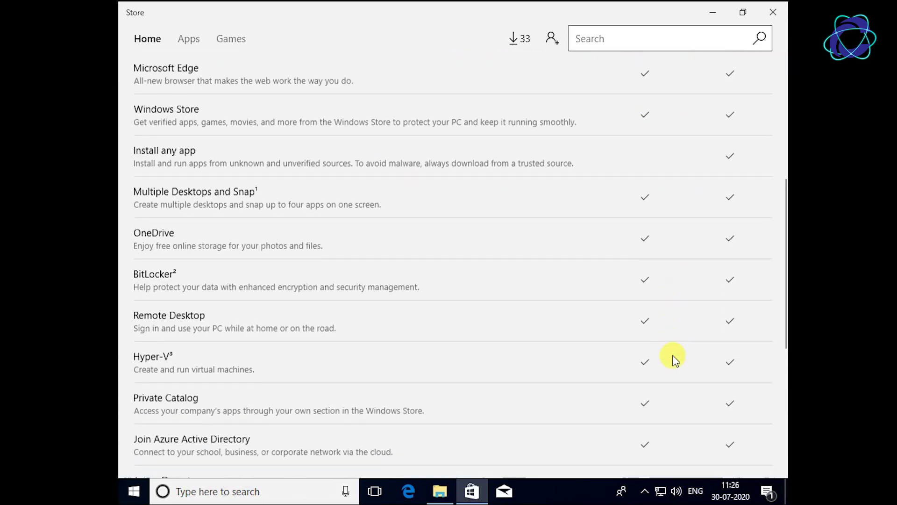
{"action": "scroll", "coordinate": [673, 359], "scroll_direction": "down", "scroll_amount": 2}
{"action": "scroll", "coordinate": [673, 356], "scroll_direction": "up", "scroll_amount": 4}
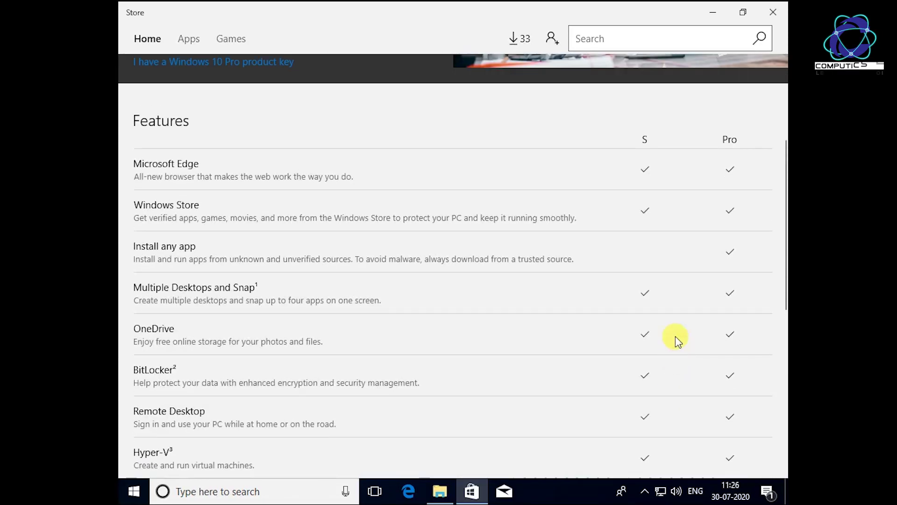
{"action": "scroll", "coordinate": [696, 377], "scroll_direction": "down", "scroll_amount": 1}
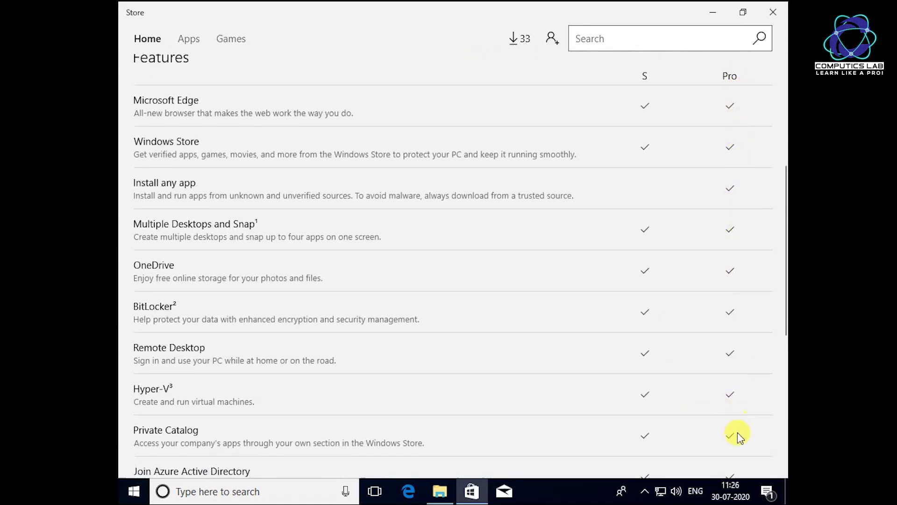
{"action": "scroll", "coordinate": [739, 439], "scroll_direction": "down", "scroll_amount": 1}
{"action": "scroll", "coordinate": [738, 447], "scroll_direction": "down", "scroll_amount": 1}
{"action": "scroll", "coordinate": [630, 202], "scroll_direction": "up", "scroll_amount": 2}
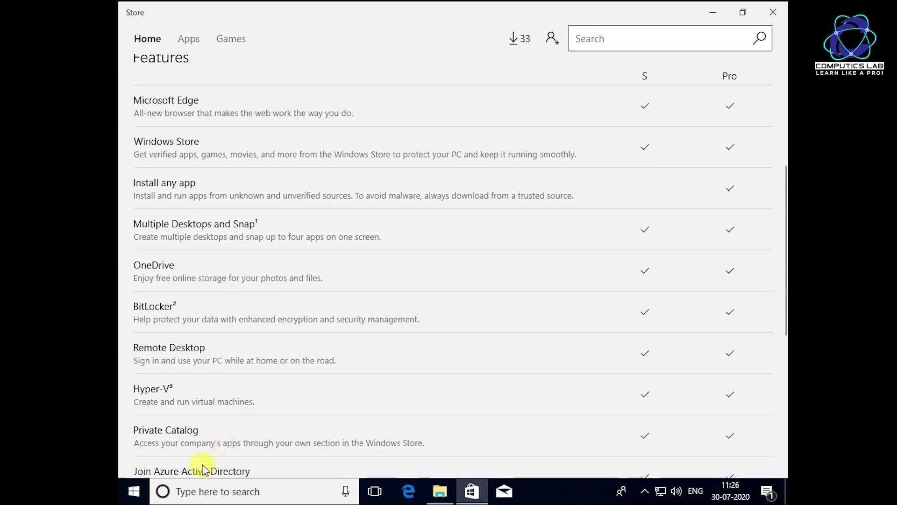
Step: Check the Store entries in Start and on the taskbar, and close the Store and This PC windows
{"action": "left_click", "coordinate": [134, 491]}
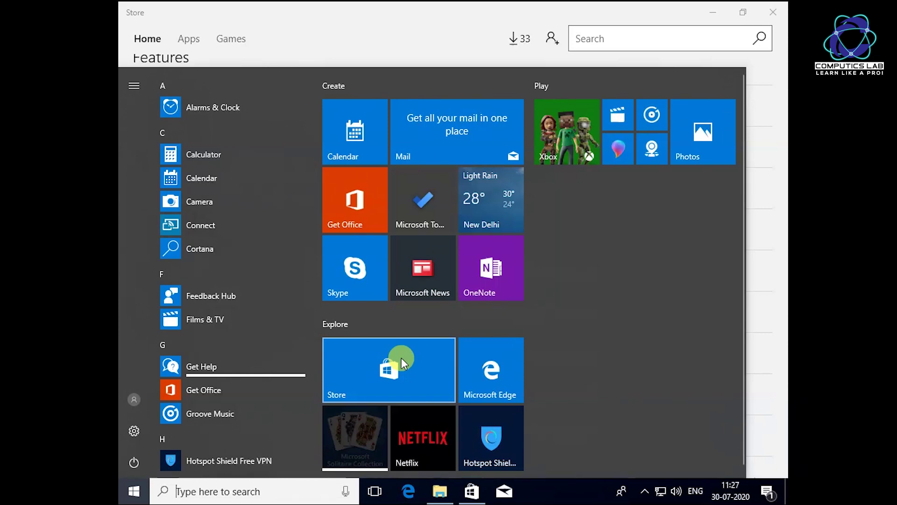
{"action": "left_click", "coordinate": [478, 496]}
{"action": "left_click", "coordinate": [477, 496]}
{"action": "left_click", "coordinate": [477, 495]}
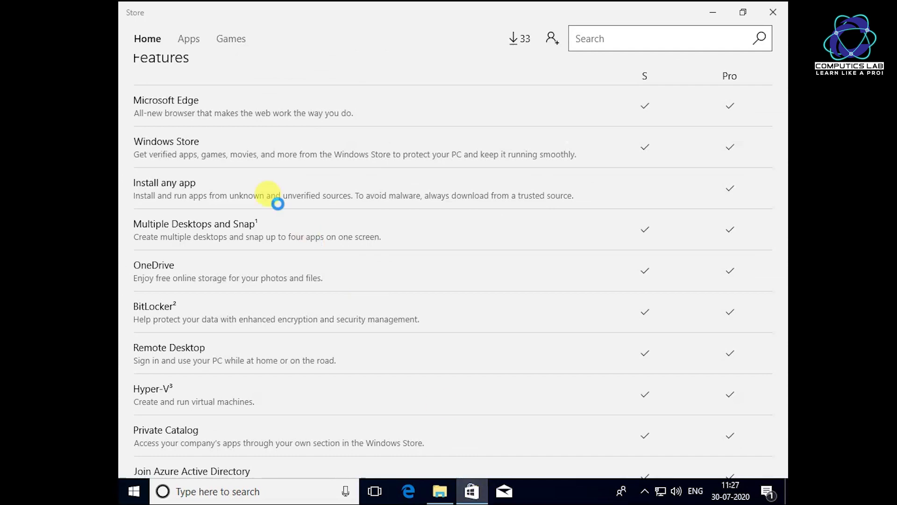
{"action": "left_click", "coordinate": [778, 10]}
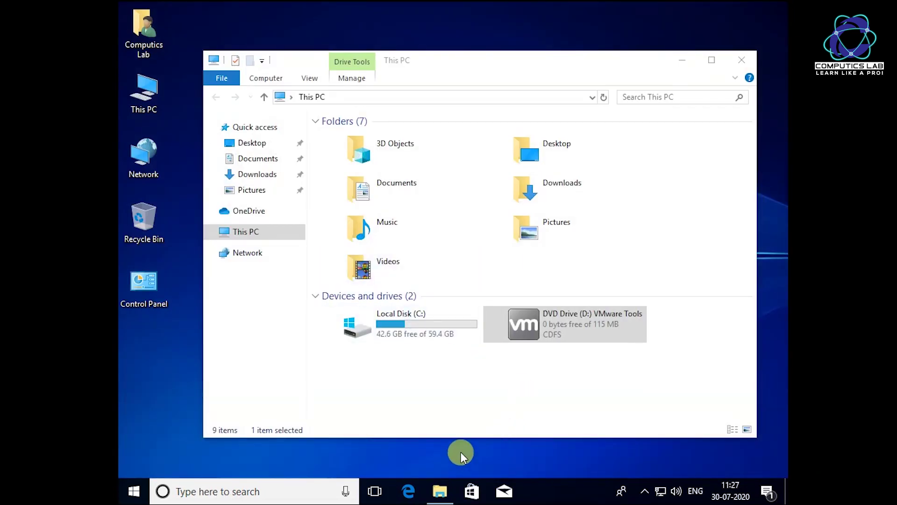
{"action": "left_click", "coordinate": [742, 62]}
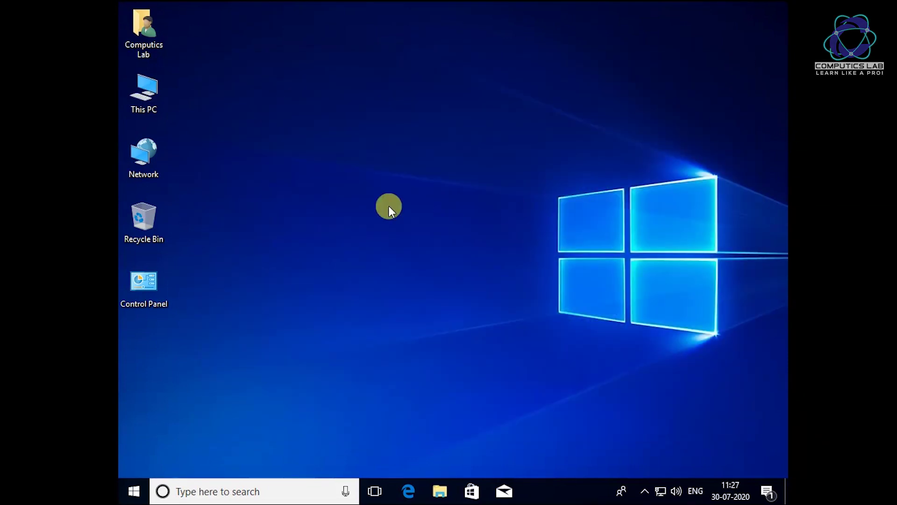
Step: View the basic system information from This PC's properties, reposition the System window, and close it
{"action": "left_click_drag", "start_coordinate": [404, 77], "coordinate": [765, 408]}
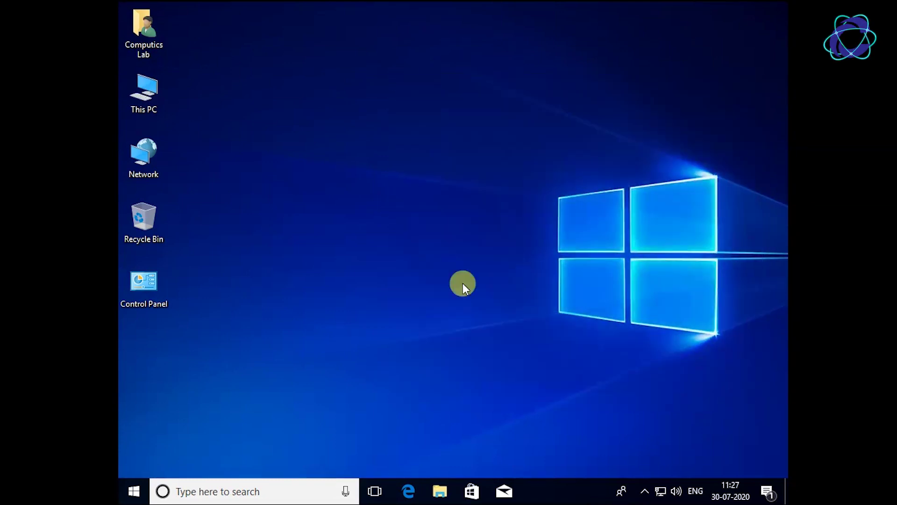
{"action": "right_click", "coordinate": [142, 70]}
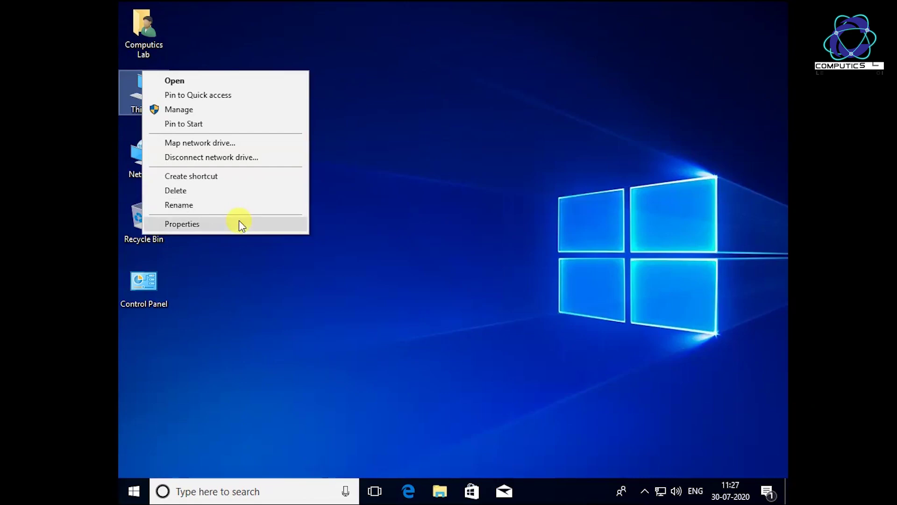
{"action": "left_click", "coordinate": [318, 262]}
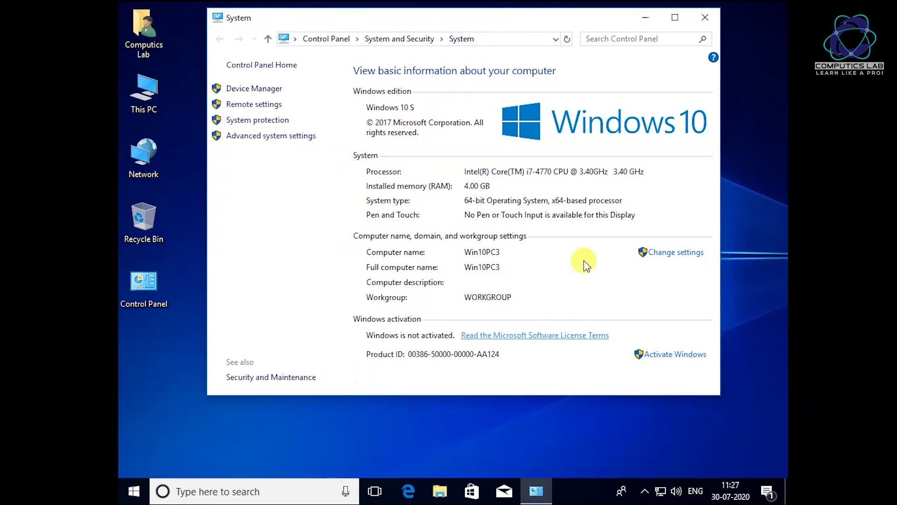
{"action": "left_click_drag", "start_coordinate": [551, 21], "coordinate": [556, 65]}
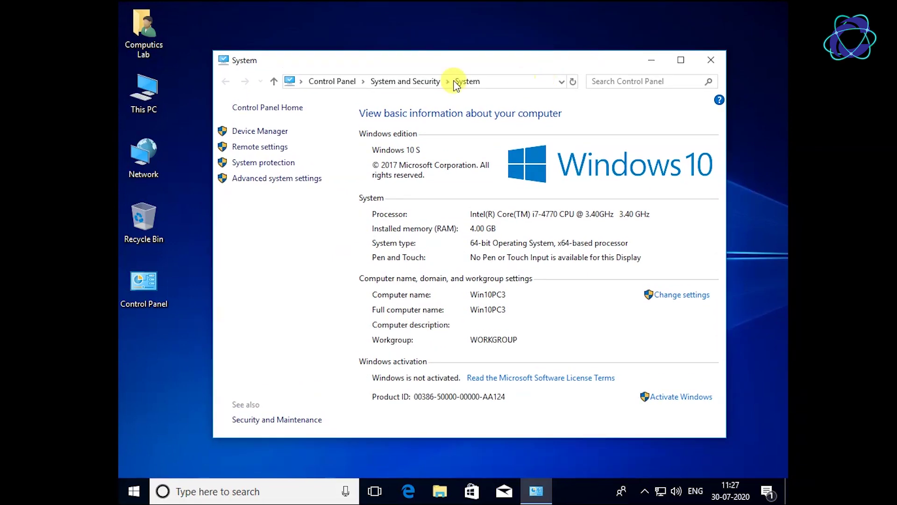
{"action": "left_click_drag", "start_coordinate": [410, 65], "coordinate": [431, 64]}
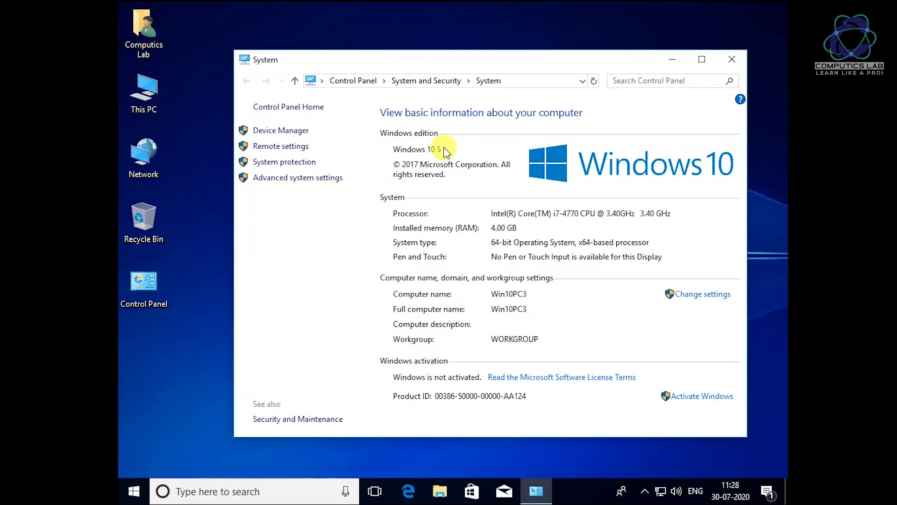
{"action": "left_click", "coordinate": [733, 59]}
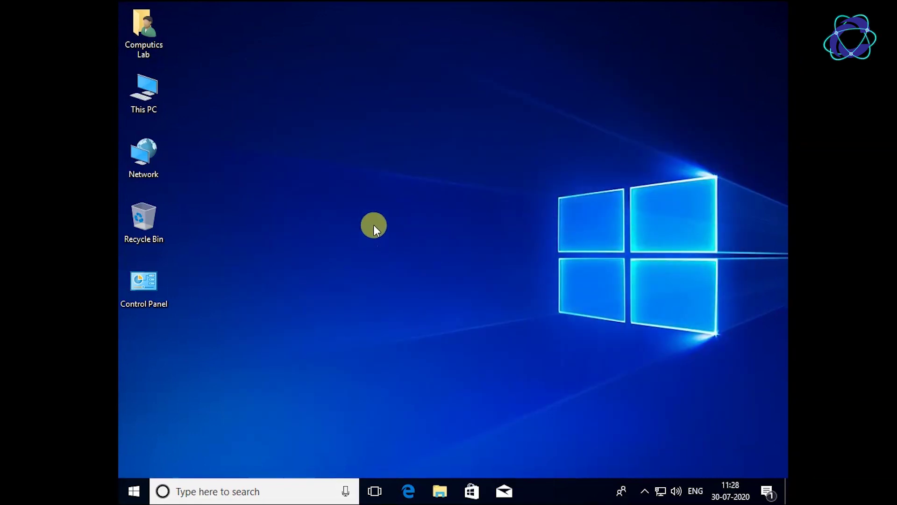
Step: Open the System settings' About page and follow the link for changing the product key or switching to Windows 10 Pro
{"action": "left_click", "coordinate": [131, 490]}
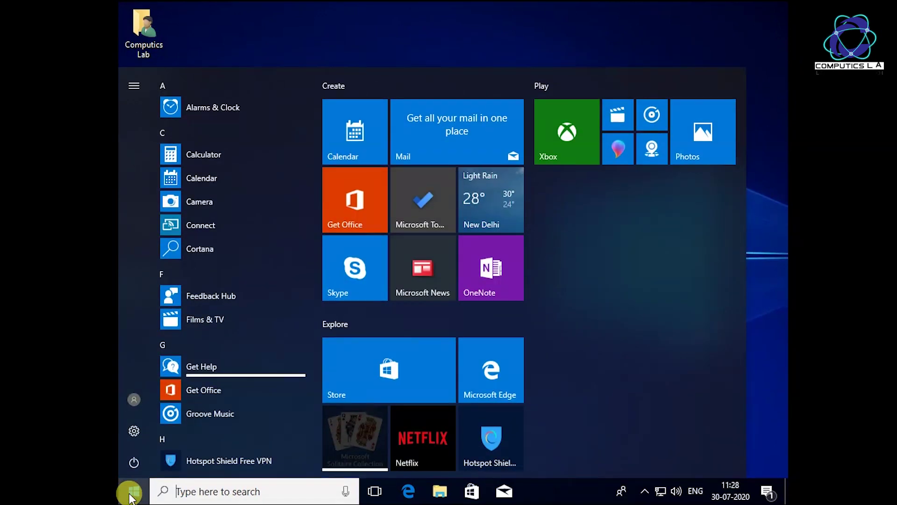
{"action": "left_click", "coordinate": [133, 430]}
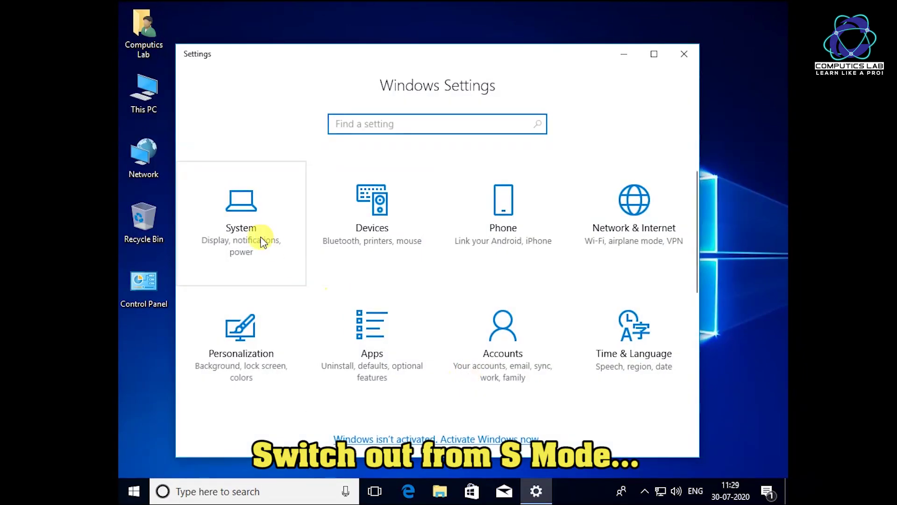
{"action": "left_click", "coordinate": [245, 214]}
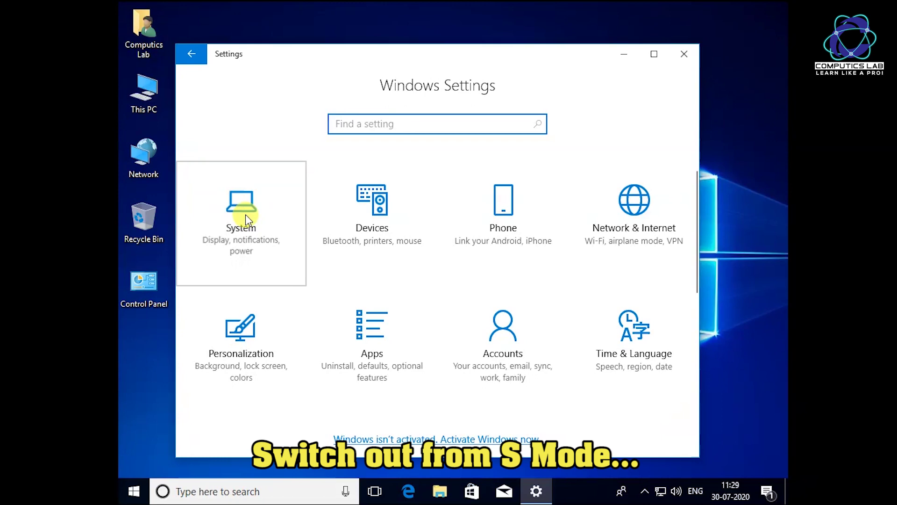
{"action": "scroll", "coordinate": [273, 392], "scroll_direction": "down", "scroll_amount": 3}
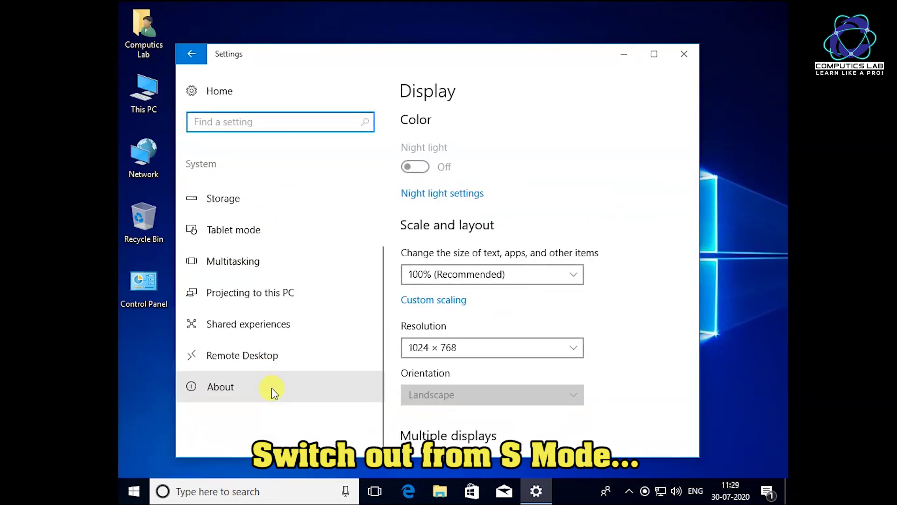
{"action": "left_click", "coordinate": [283, 388]}
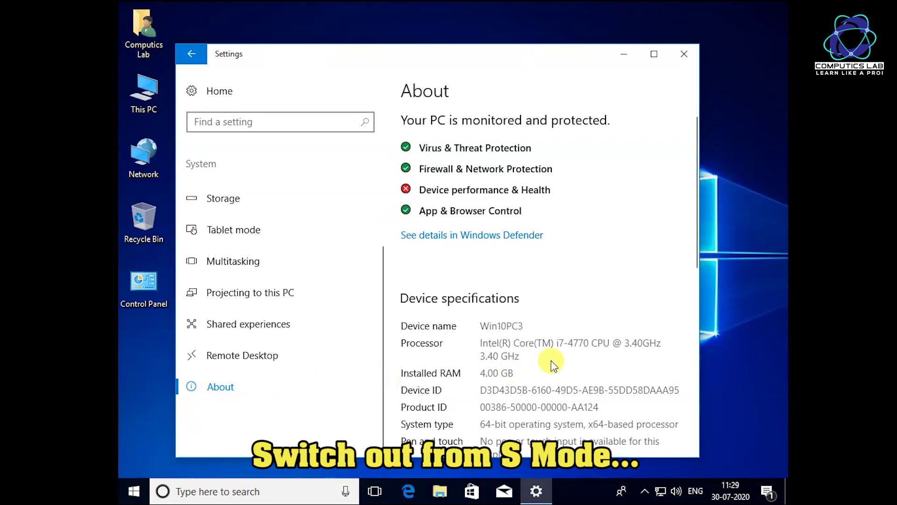
{"action": "scroll", "coordinate": [551, 360], "scroll_direction": "down", "scroll_amount": 6}
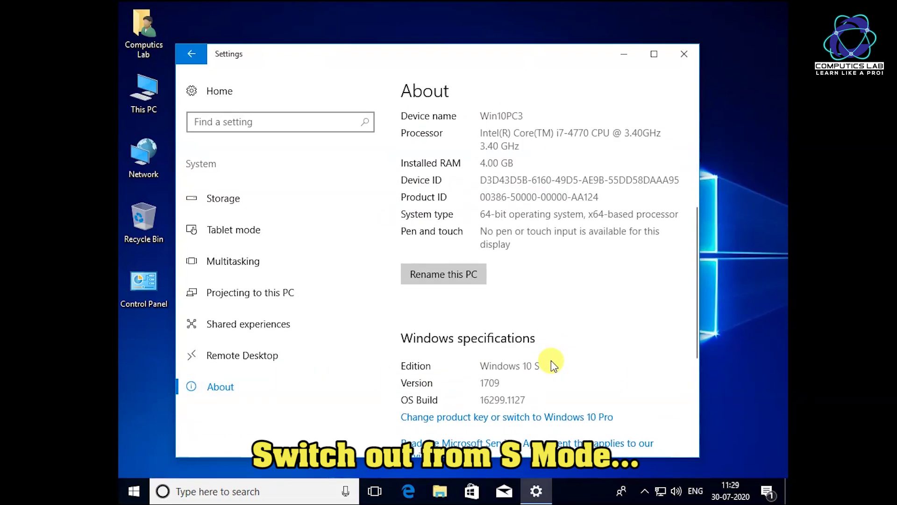
{"action": "scroll", "coordinate": [551, 361], "scroll_direction": "down", "scroll_amount": 2}
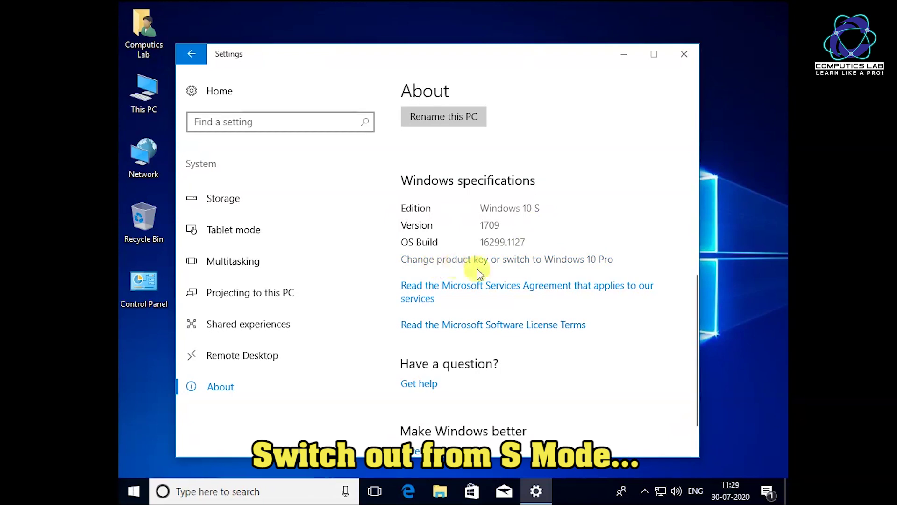
{"action": "left_click", "coordinate": [579, 261]}
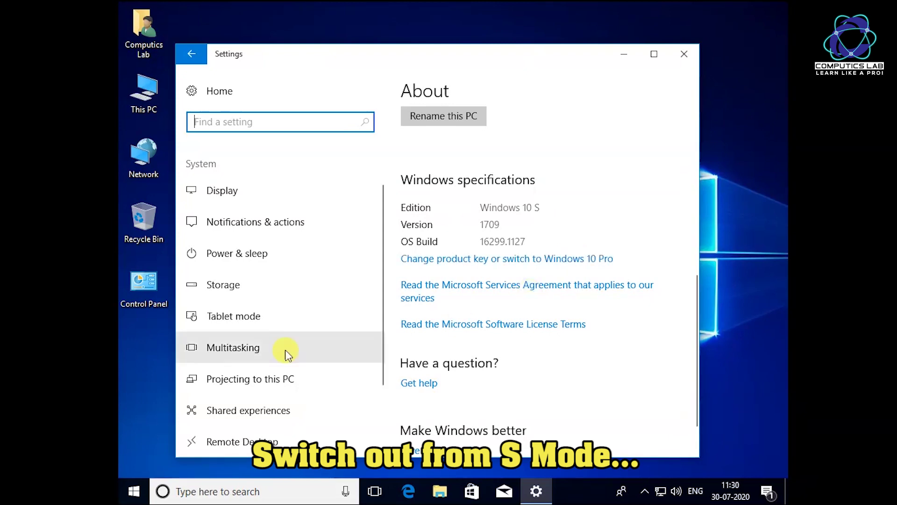
Step: Review the Activation page under Update & Security and return to the Windows Settings home page
{"action": "left_click", "coordinate": [191, 53]}
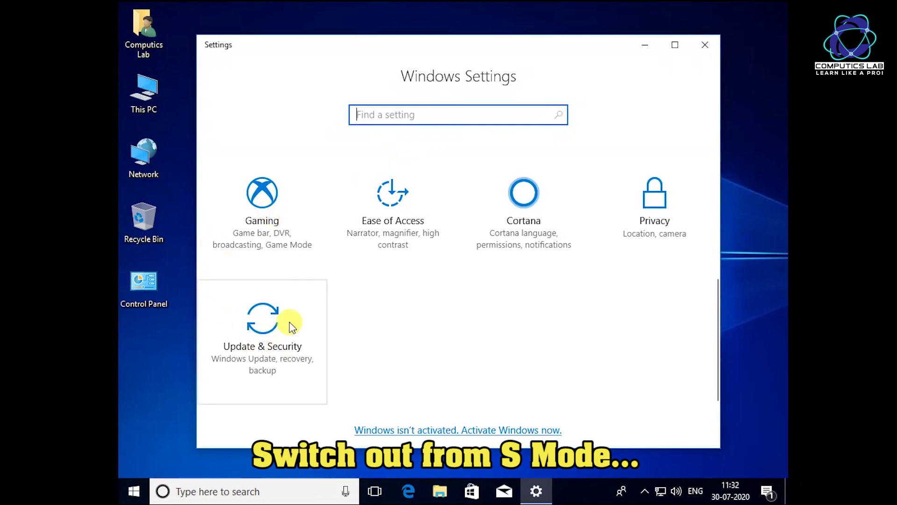
{"action": "left_click", "coordinate": [289, 370]}
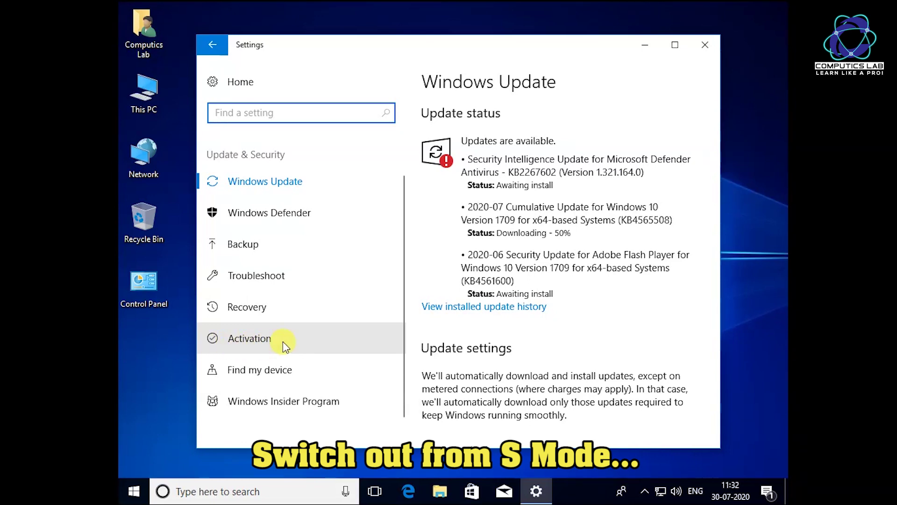
{"action": "left_click", "coordinate": [283, 343]}
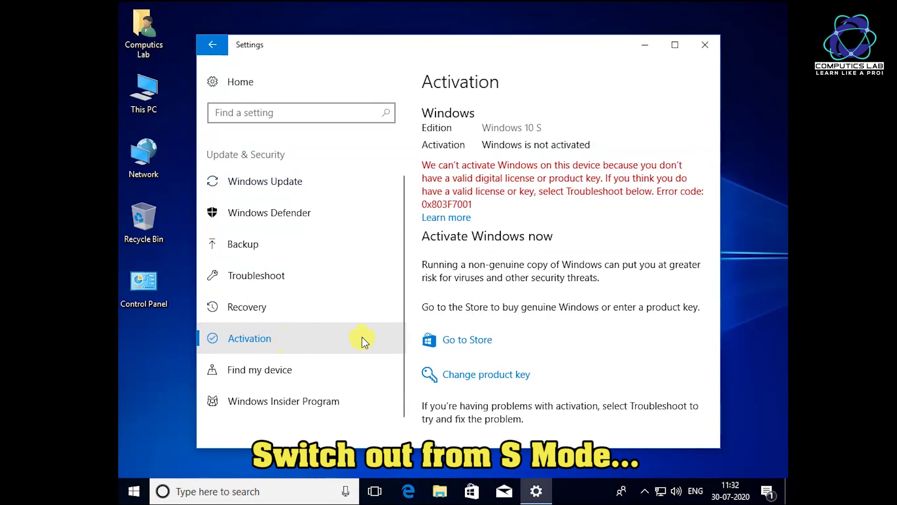
{"action": "scroll", "coordinate": [567, 341], "scroll_direction": "down", "scroll_amount": 4}
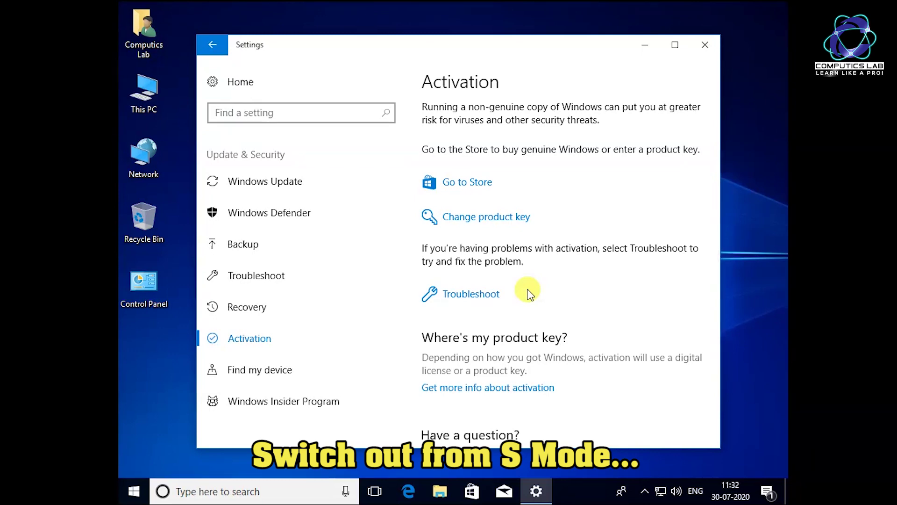
{"action": "left_click", "coordinate": [212, 44]}
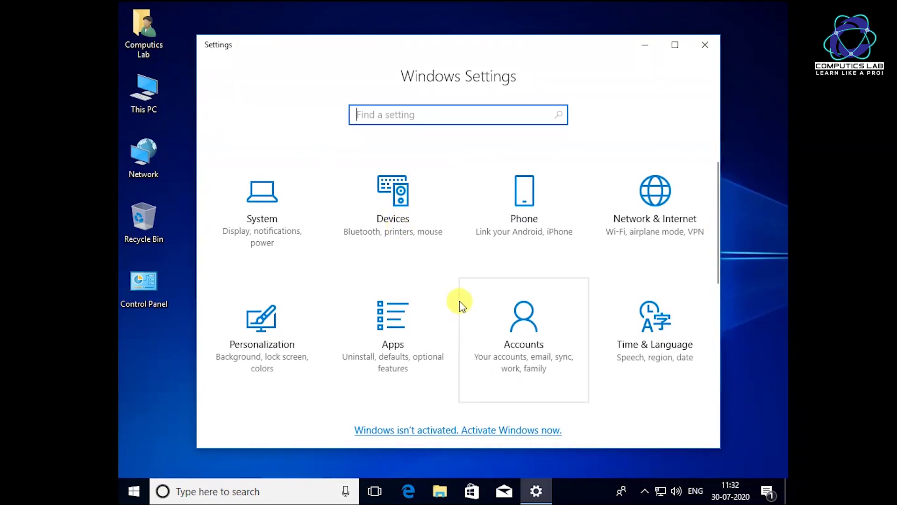
Step: Check the Windows edition in This PC's properties, and close the System and Settings windows
{"action": "right_click", "coordinate": [155, 99]}
{"action": "left_click", "coordinate": [206, 253]}
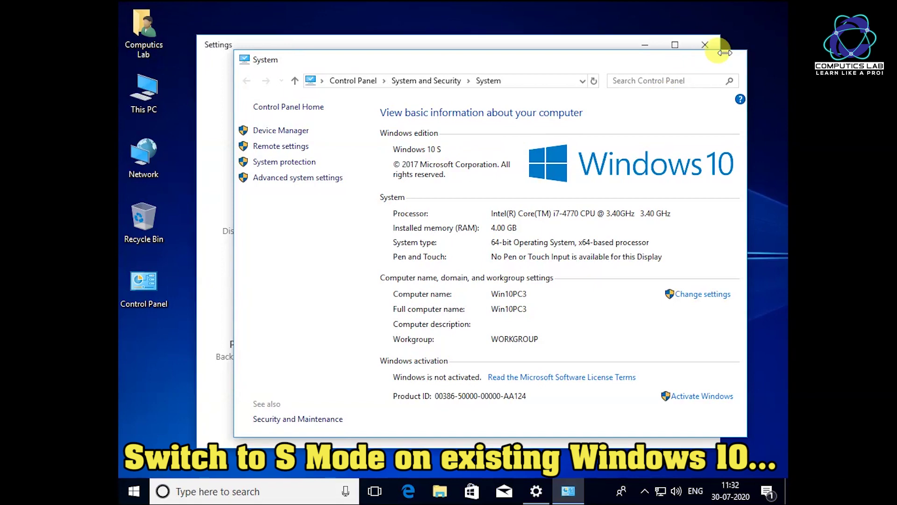
{"action": "left_click", "coordinate": [732, 59]}
{"action": "left_click", "coordinate": [705, 44]}
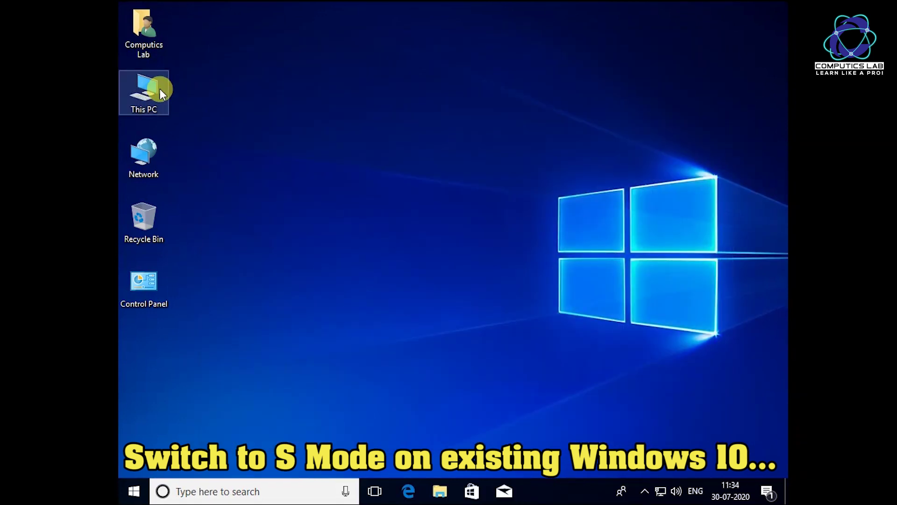
Step: Reopen the properties of This PC from the desktop
{"action": "right_click", "coordinate": [148, 84]}
{"action": "left_click", "coordinate": [211, 240]}
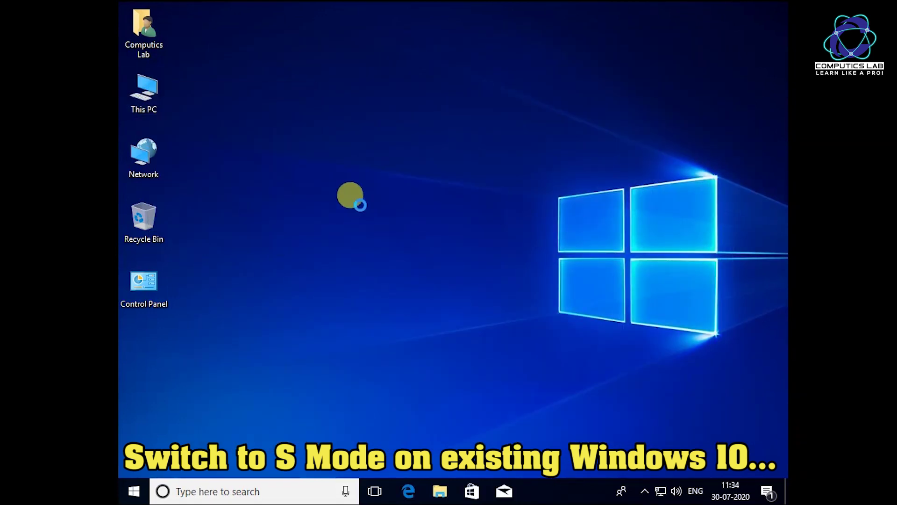
Step: Launch Microsoft Edge in a maximized window with a single tab and load the Google home page
{"action": "left_click", "coordinate": [409, 491]}
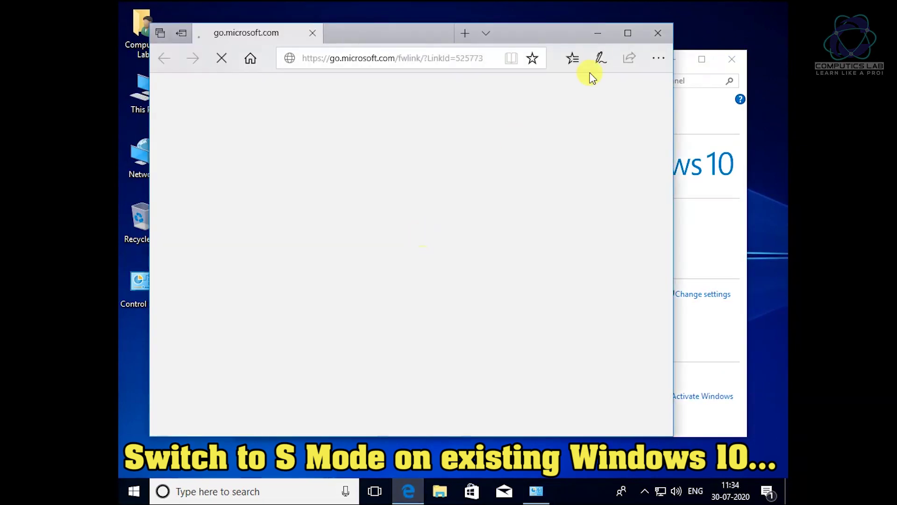
{"action": "left_click", "coordinate": [628, 33]}
{"action": "left_click", "coordinate": [397, 12]}
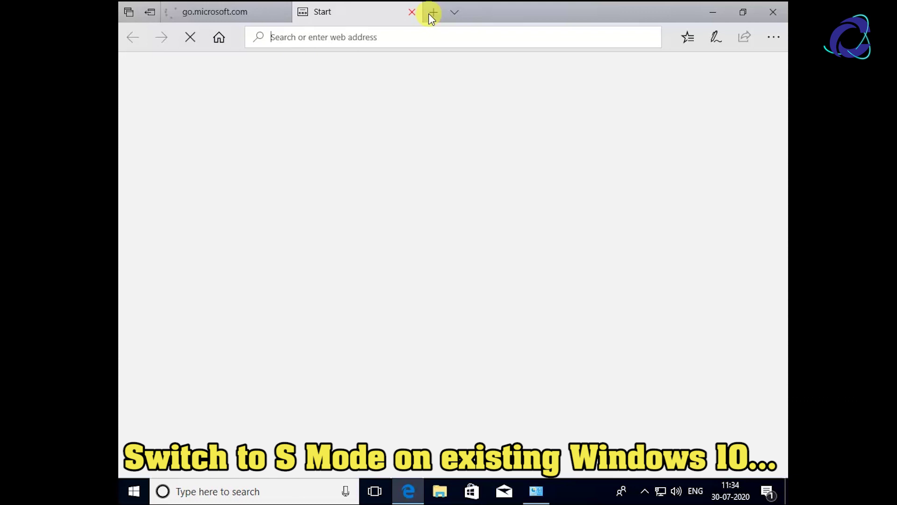
{"action": "left_click", "coordinate": [412, 13]}
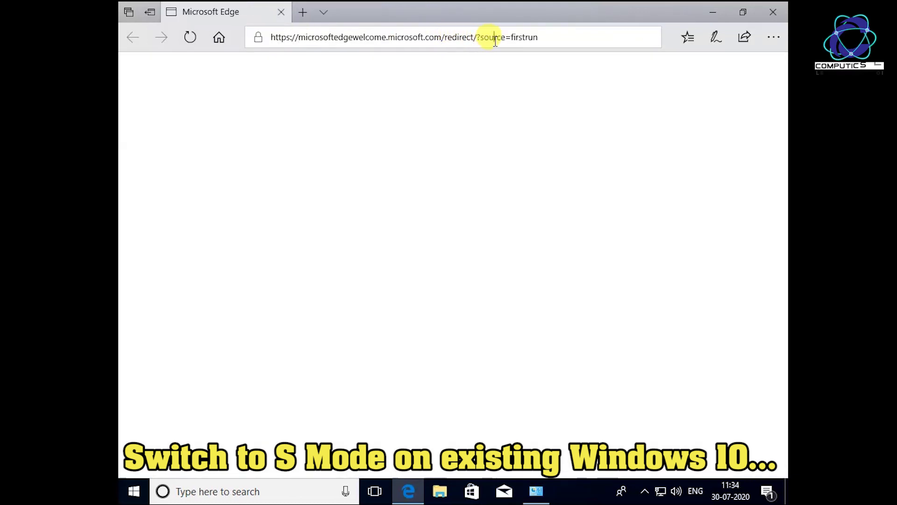
{"action": "left_click", "coordinate": [495, 41]}
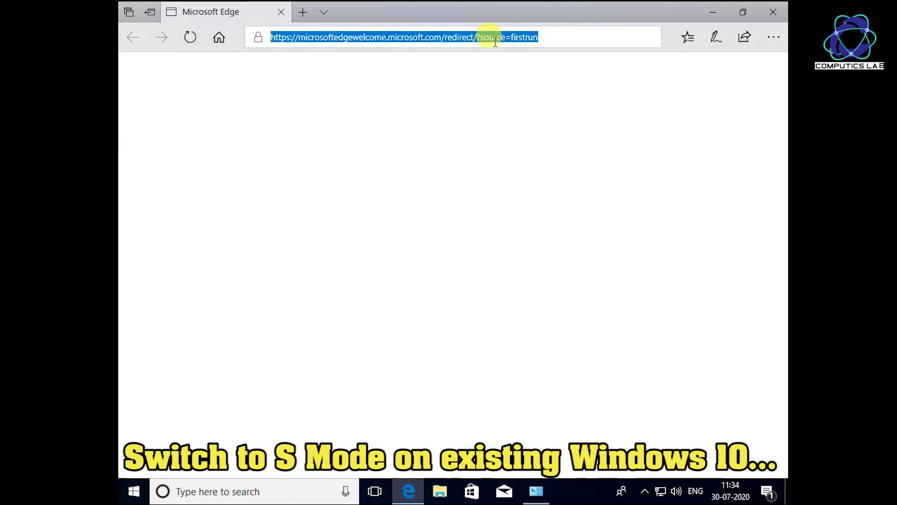
{"action": "type", "text": "google"}
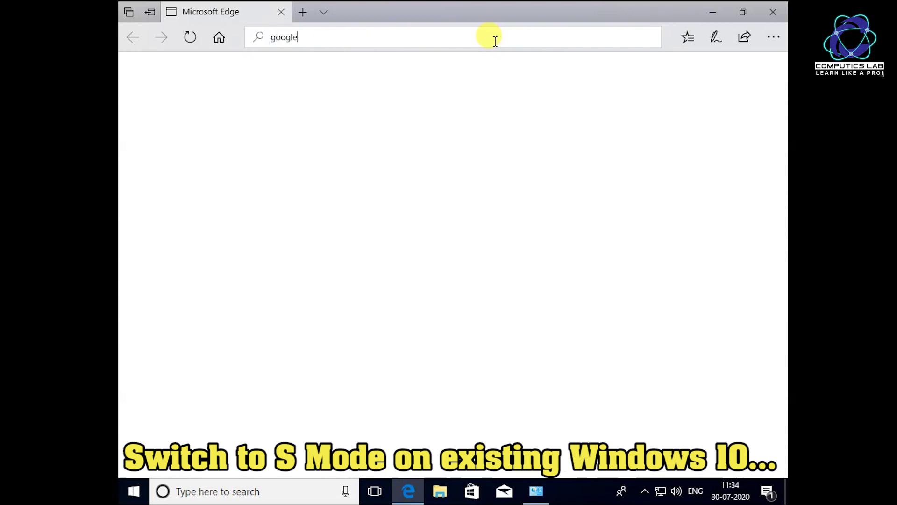
{"action": "key", "text": "Escape"}
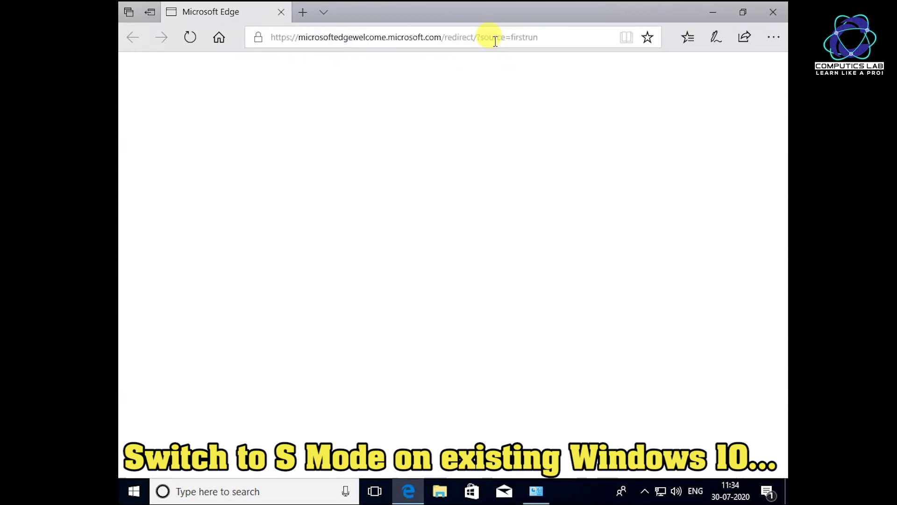
{"action": "left_click", "coordinate": [354, 251]}
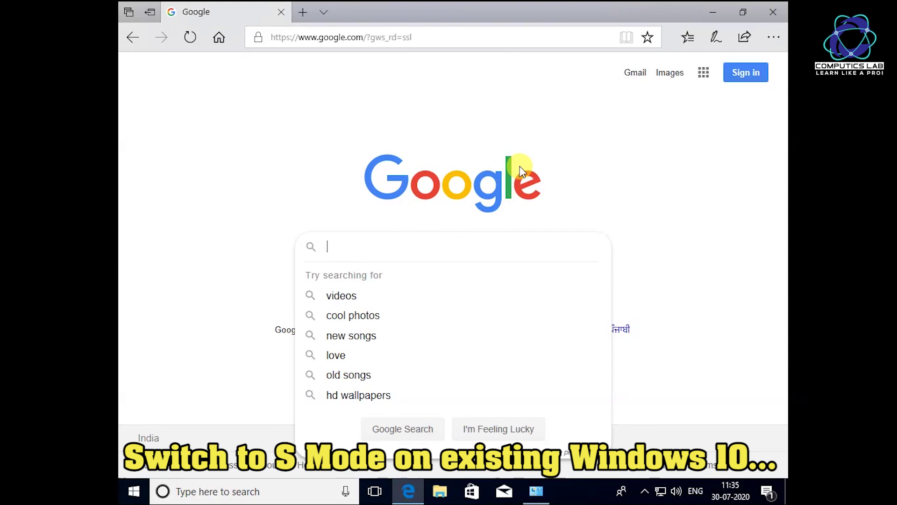
Step: Dismiss Google's search suggestions and bring the System window forward to check the Windows edition
{"action": "left_click", "coordinate": [194, 375]}
{"action": "left_click", "coordinate": [546, 495]}
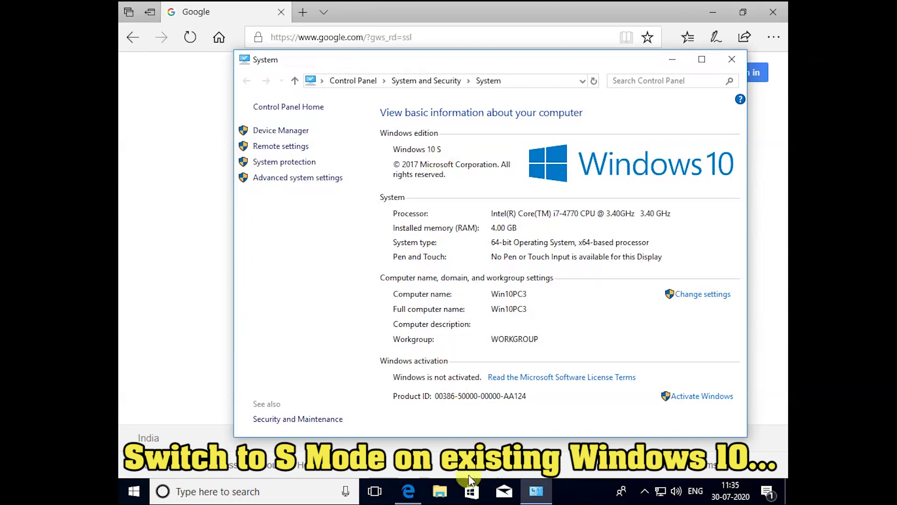
Step: Open the Microsoft Store and search it for "google chrome"
{"action": "left_click", "coordinate": [471, 490]}
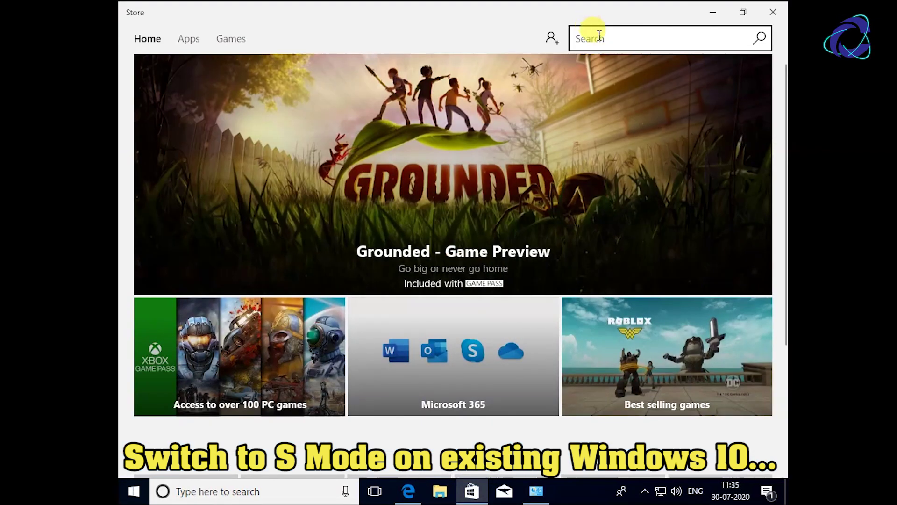
{"action": "left_click", "coordinate": [599, 35]}
{"action": "type", "text": "google chrome"}
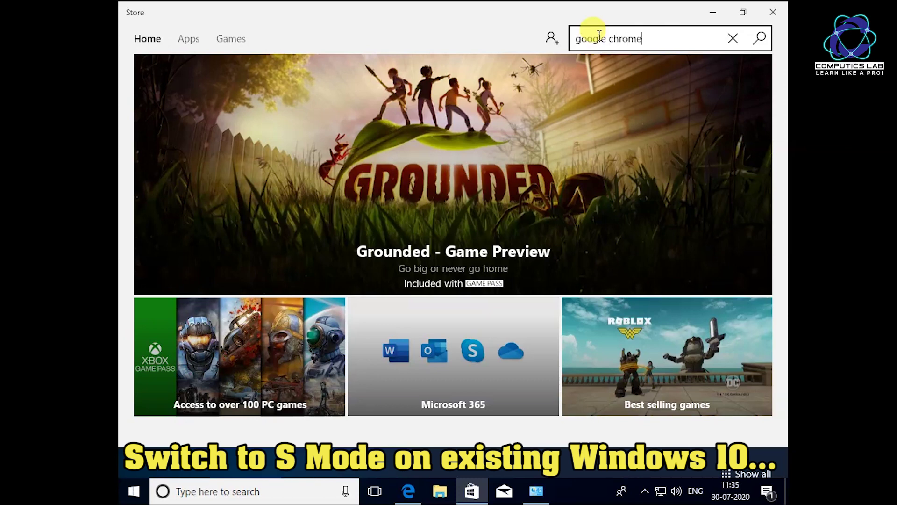
{"action": "key", "text": "Return"}
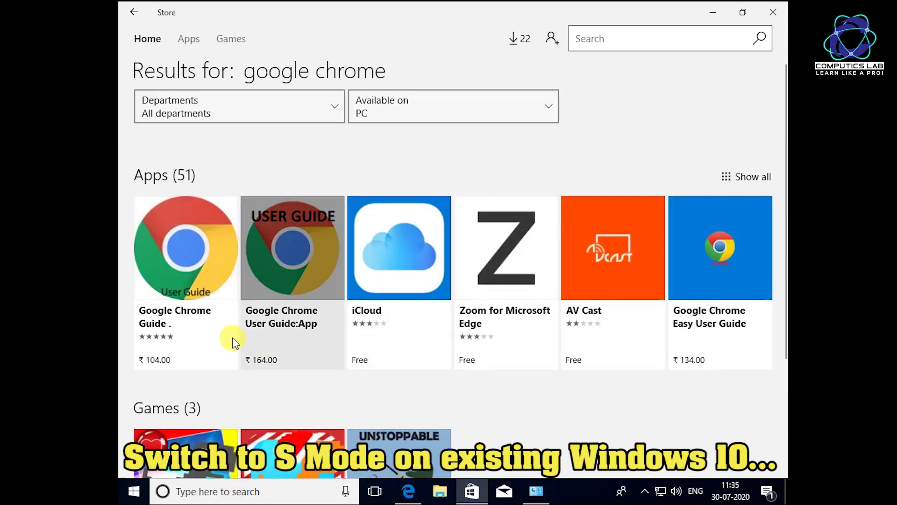
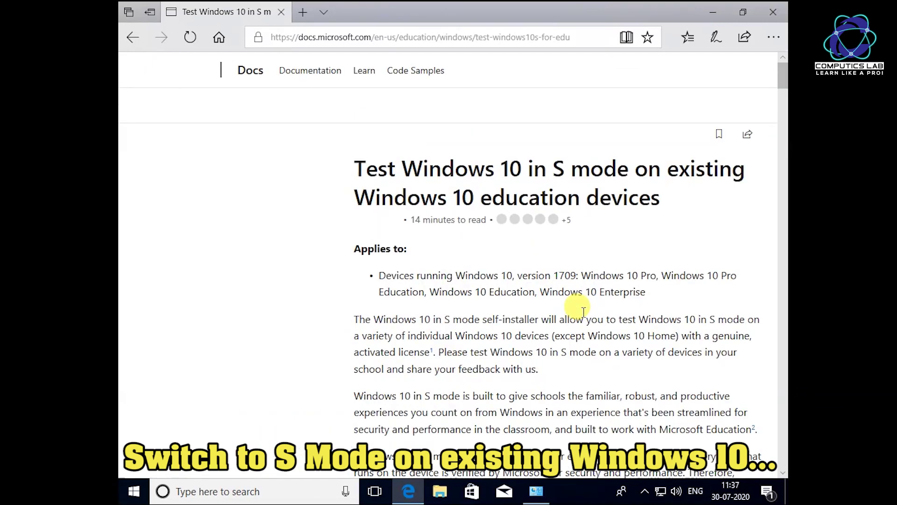
Step: Read the Microsoft Docs article on testing Windows 10 in S mode, covering supported devices, drivers, and going back to a previous edition
{"action": "scroll", "coordinate": [583, 311], "scroll_direction": "down", "scroll_amount": 15}
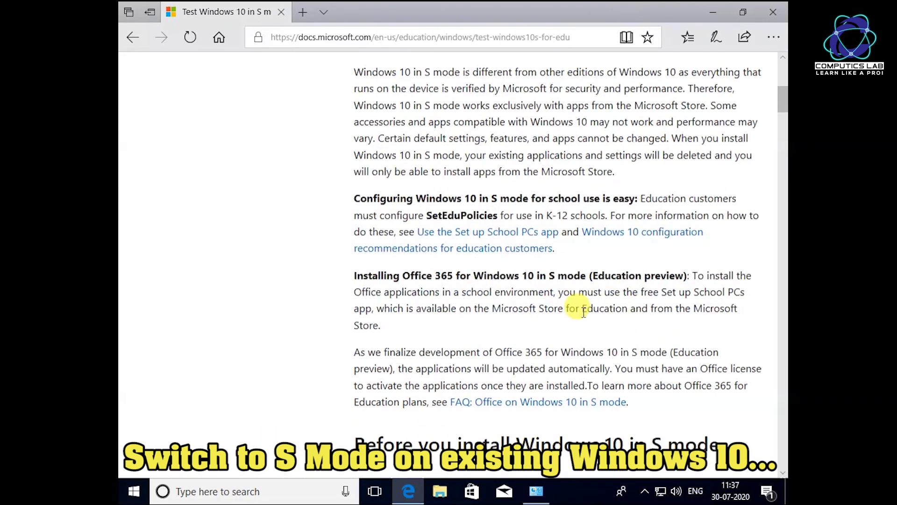
{"action": "scroll", "coordinate": [584, 311], "scroll_direction": "down", "scroll_amount": 15}
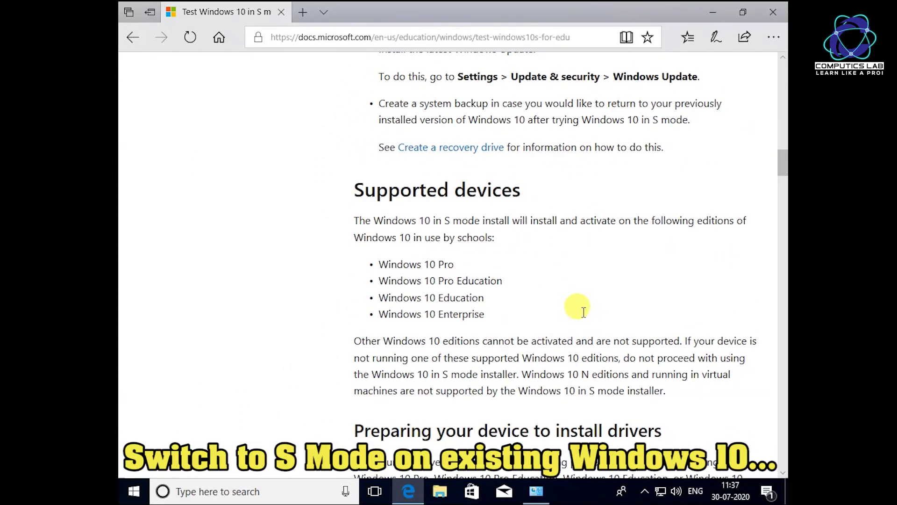
{"action": "scroll", "coordinate": [583, 311], "scroll_direction": "down", "scroll_amount": 15}
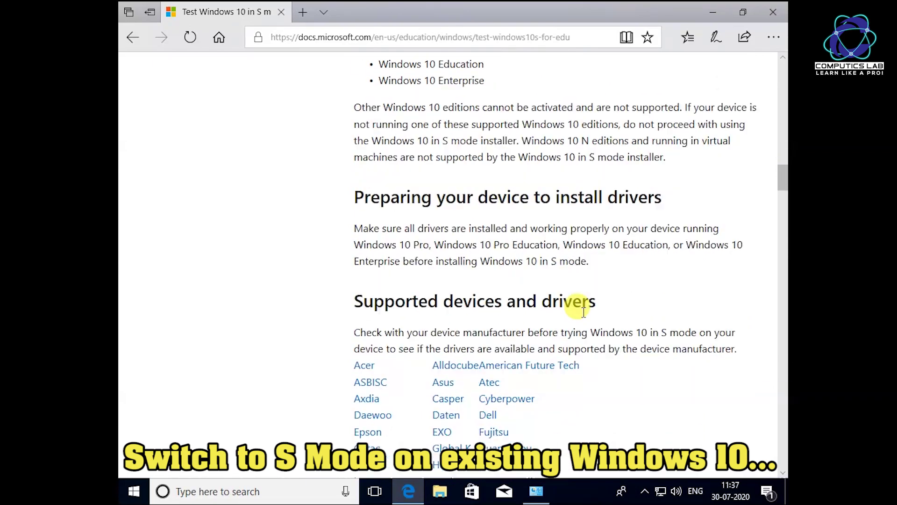
{"action": "scroll", "coordinate": [583, 311], "scroll_direction": "down", "scroll_amount": 20}
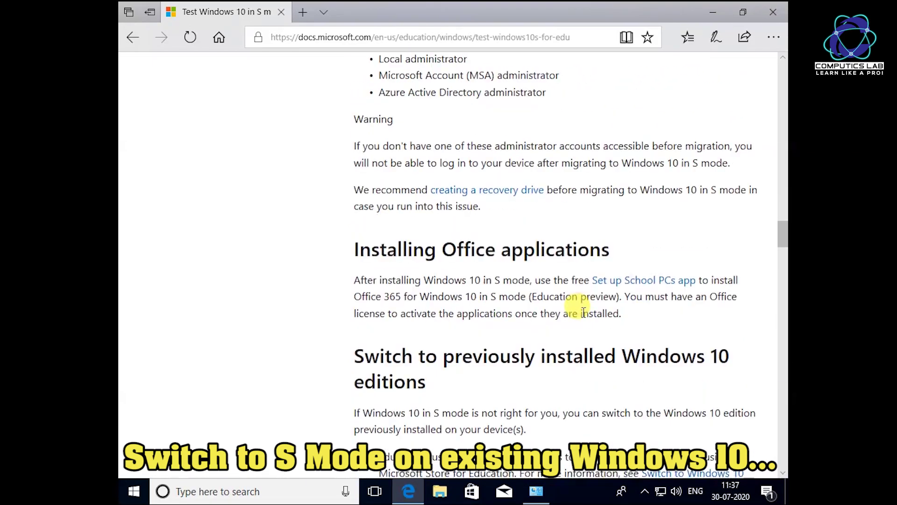
{"action": "scroll", "coordinate": [584, 312], "scroll_direction": "down", "scroll_amount": 5}
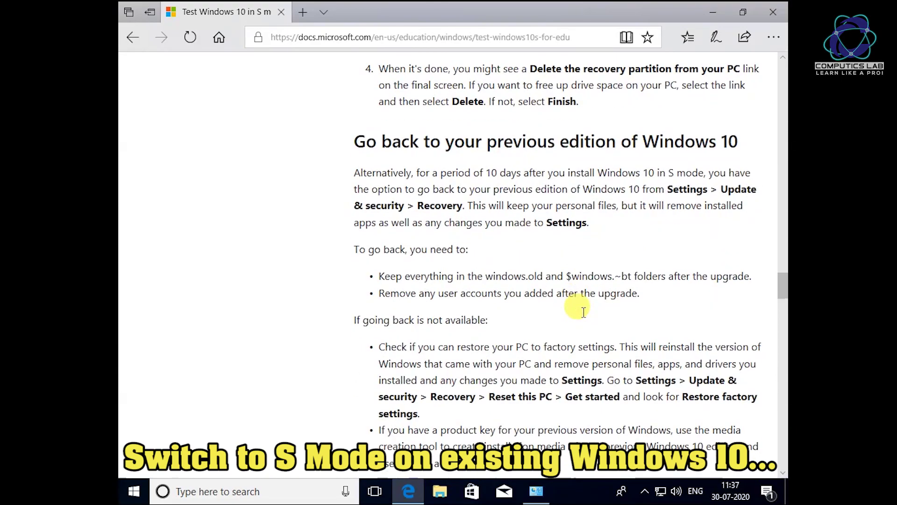
{"action": "scroll", "coordinate": [583, 311], "scroll_direction": "down", "scroll_amount": 5}
{"action": "scroll", "coordinate": [581, 309], "scroll_direction": "up", "scroll_amount": 20}
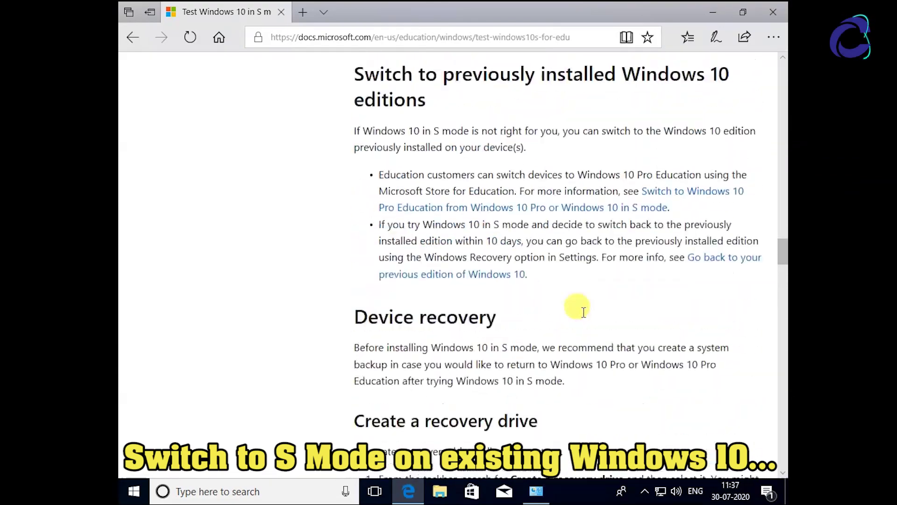
Step: Download the installer from the article's "Download Windows 10 in S mode" section and save it to the Desktop as Windows10SInstaller5932
{"action": "left_click_drag", "start_coordinate": [354, 81], "coordinate": [652, 78]}
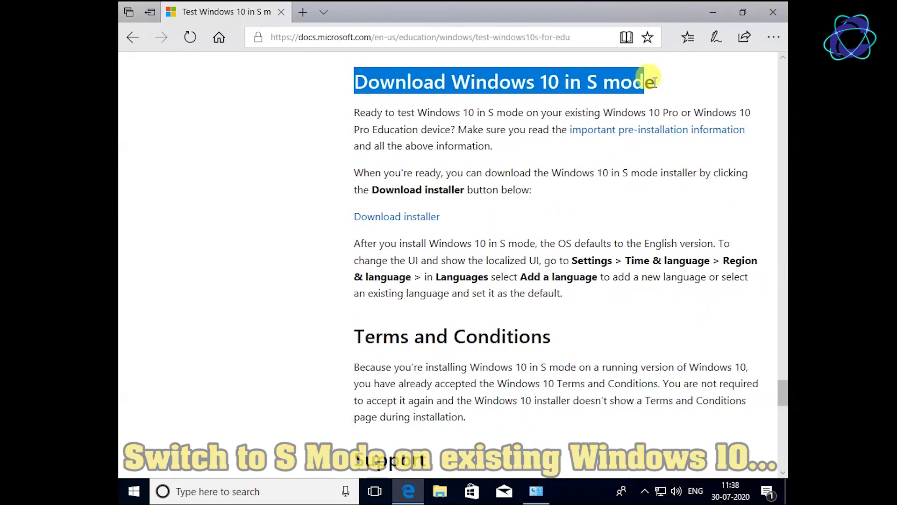
{"action": "left_click", "coordinate": [421, 216]}
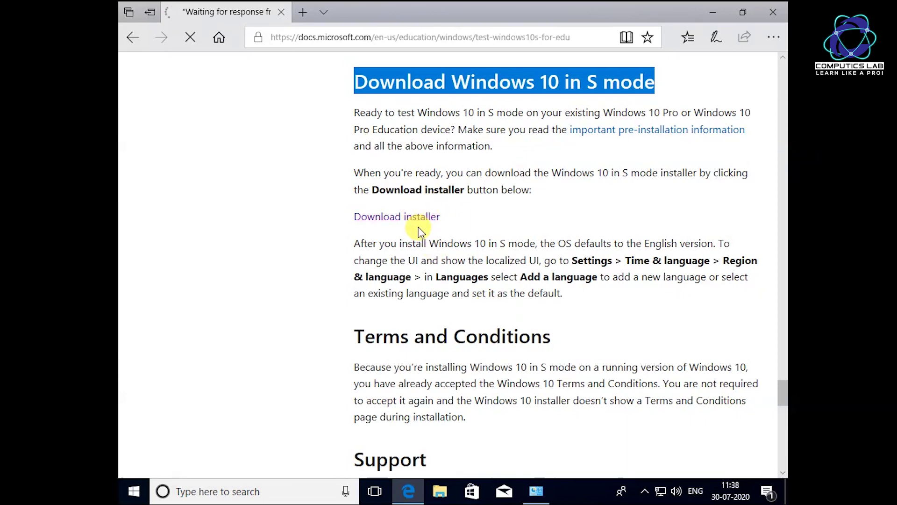
{"action": "left_click", "coordinate": [603, 458]}
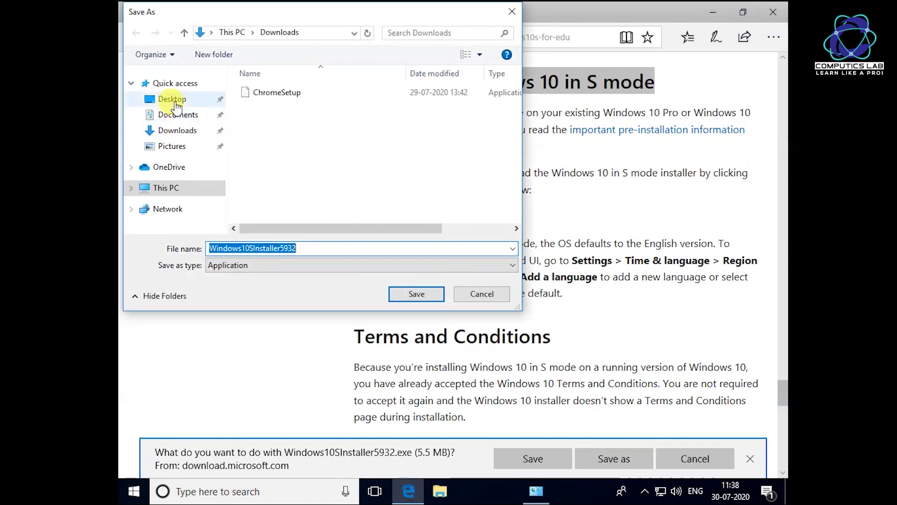
{"action": "left_click", "coordinate": [181, 100]}
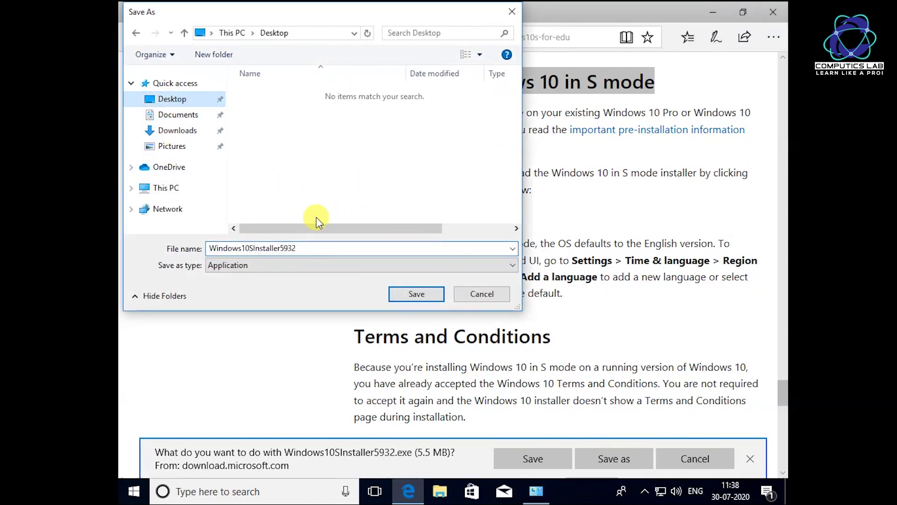
{"action": "left_click", "coordinate": [411, 298]}
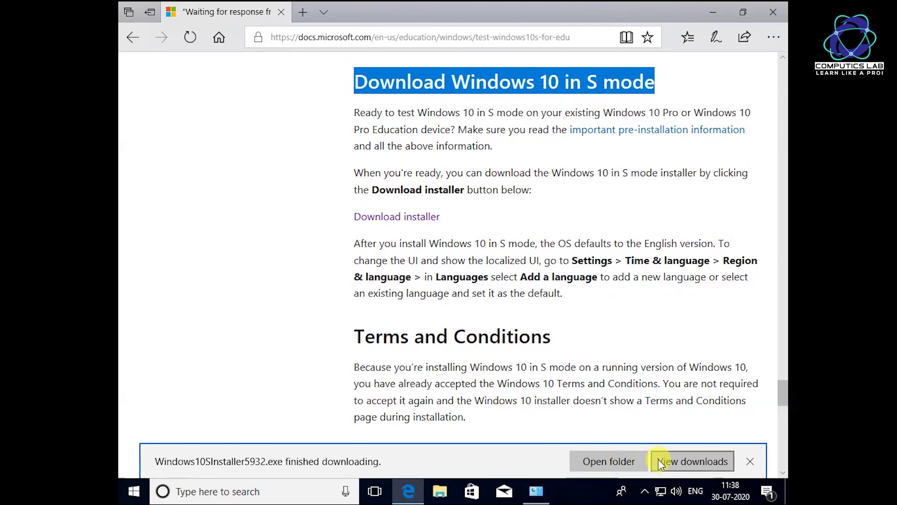
{"action": "left_click", "coordinate": [675, 462]}
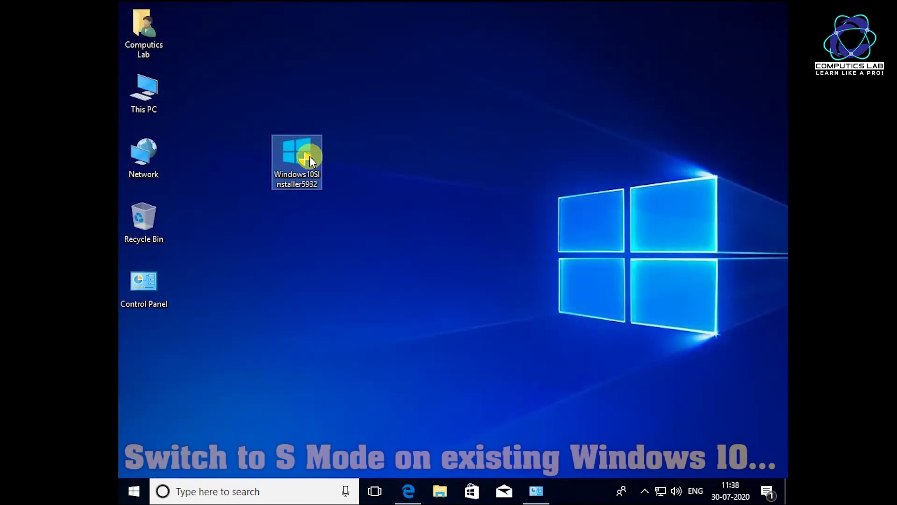
Step: Check the run options of the Windows10SInstaller5932 file without launching it, and close the System and Microsoft Edge windows
{"action": "right_click", "coordinate": [310, 157]}
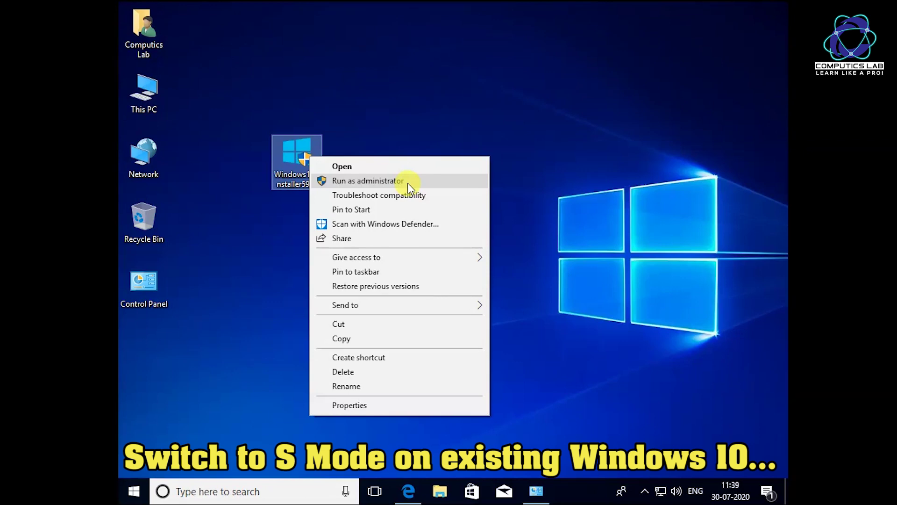
{"action": "left_click", "coordinate": [236, 260]}
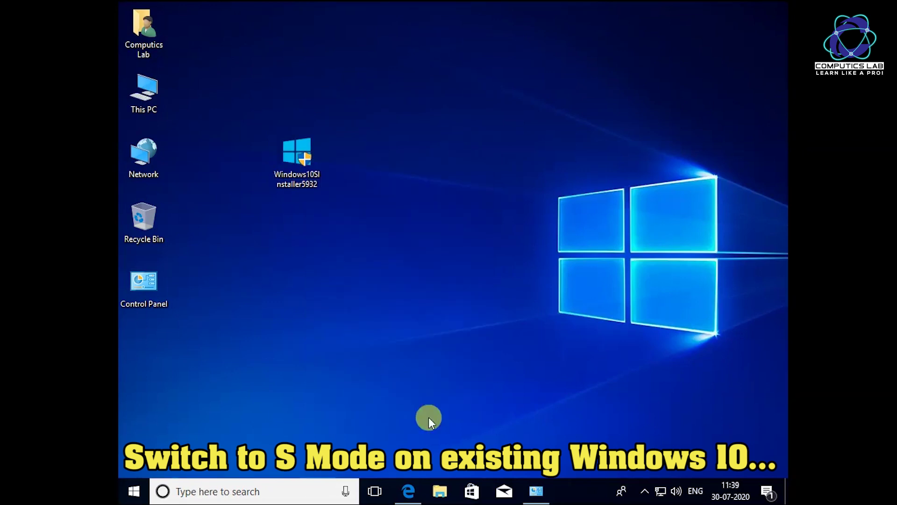
{"action": "left_click", "coordinate": [537, 490]}
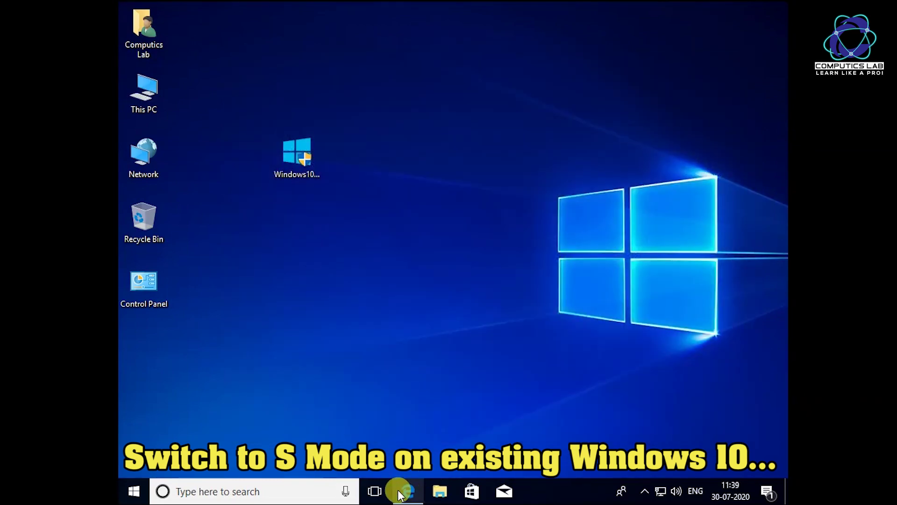
{"action": "left_click", "coordinate": [404, 490]}
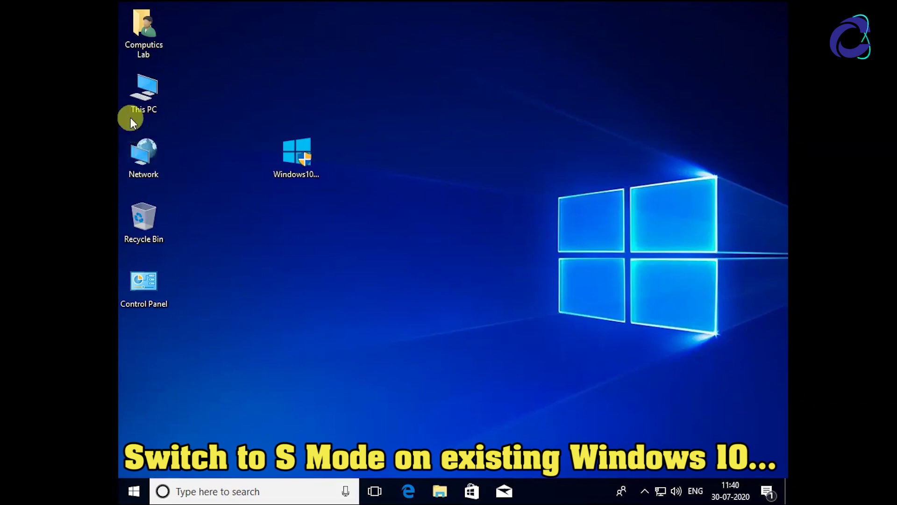
Step: Run winver to show the Windows version and move the About Windows dialog clear of the desktop icons
{"action": "right_click", "coordinate": [146, 99]}
{"action": "left_click", "coordinate": [238, 354]}
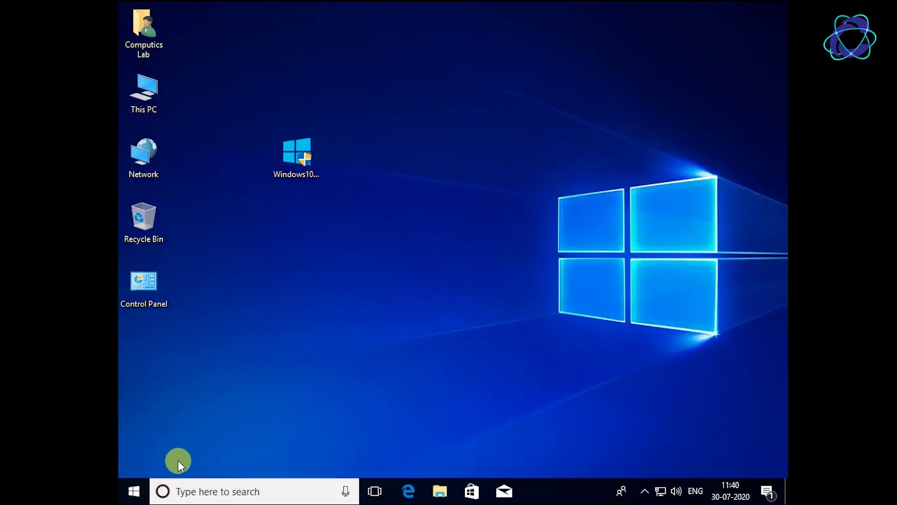
{"action": "key", "text": "super+x"}
{"action": "left_click", "coordinate": [201, 432]}
{"action": "type", "text": "winver"}
{"action": "key", "text": "Return"}
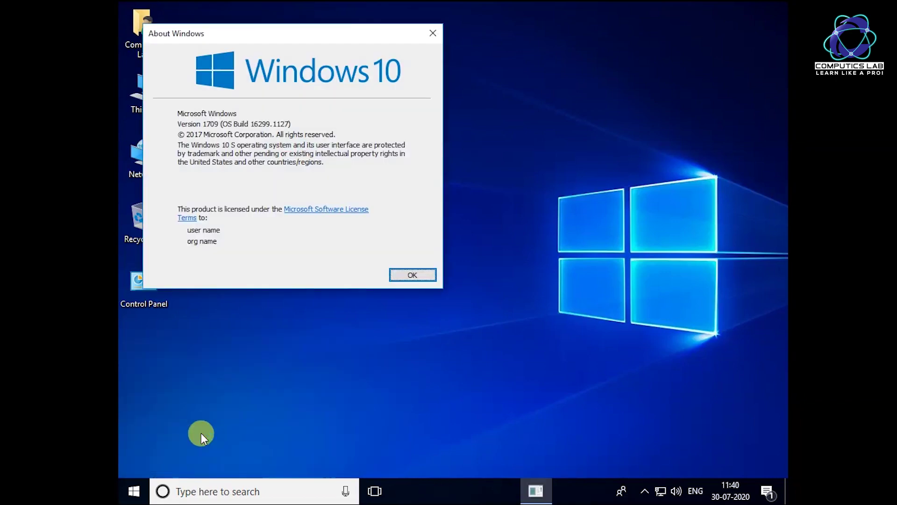
{"action": "left_click_drag", "start_coordinate": [309, 38], "coordinate": [388, 58]}
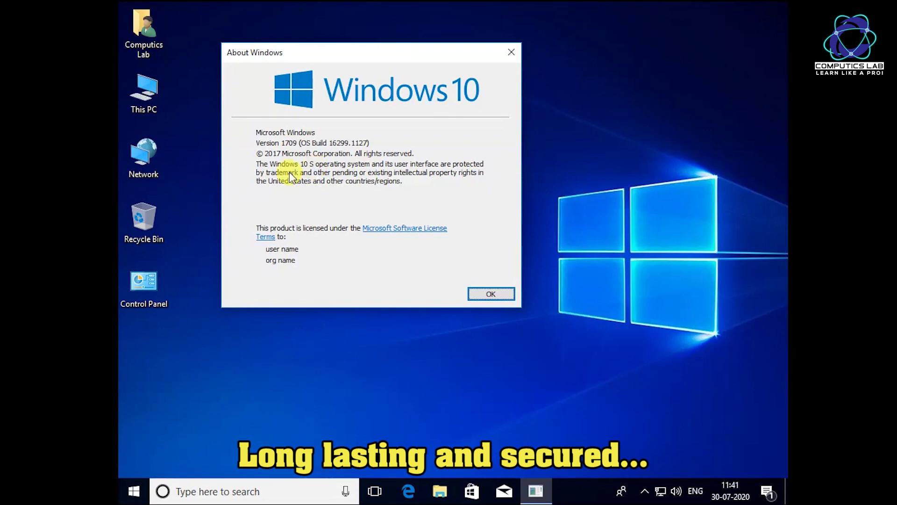
Step: Open Windows Defender Security Center, view the Virus & threat protection page, and return to its home page
{"action": "left_click", "coordinate": [646, 489]}
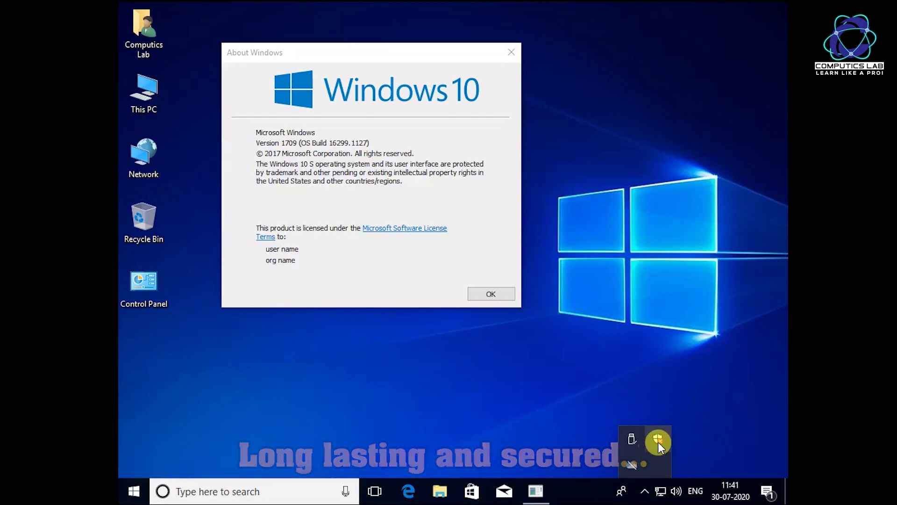
{"action": "left_click", "coordinate": [658, 442]}
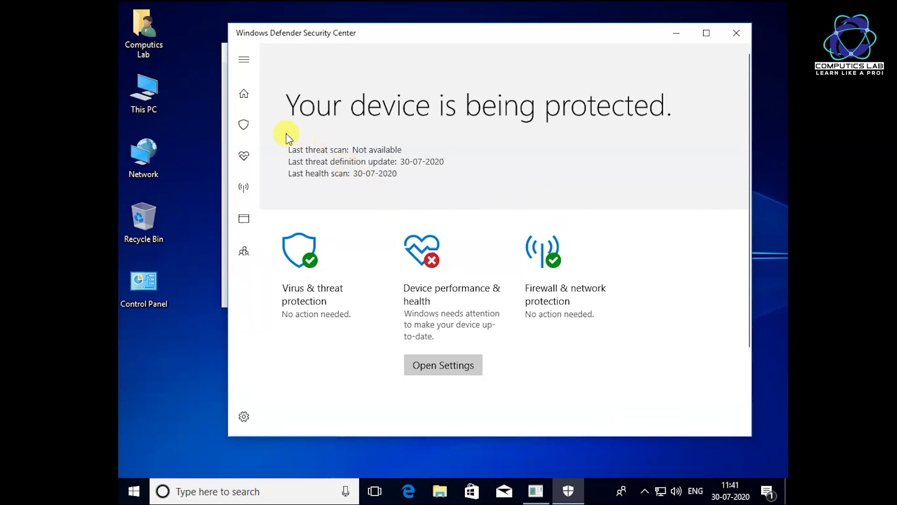
{"action": "left_click", "coordinate": [255, 127]}
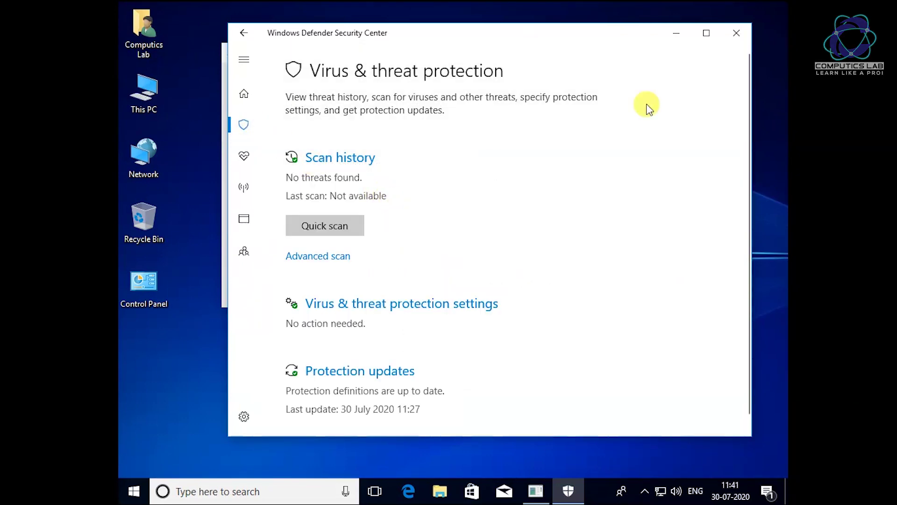
{"action": "left_click", "coordinate": [242, 94]}
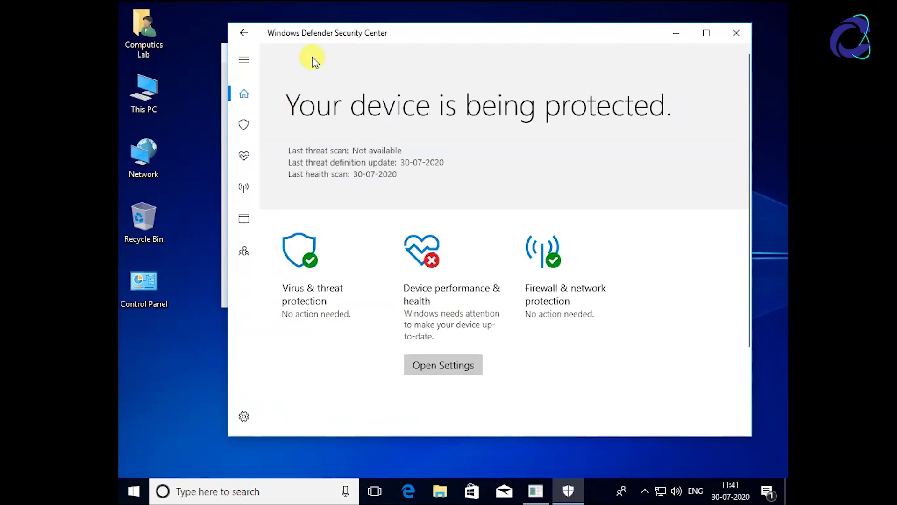
Step: Show the section names in Windows Defender Security Center's navigation, and close it along with the About Windows dialog
{"action": "left_click", "coordinate": [244, 59]}
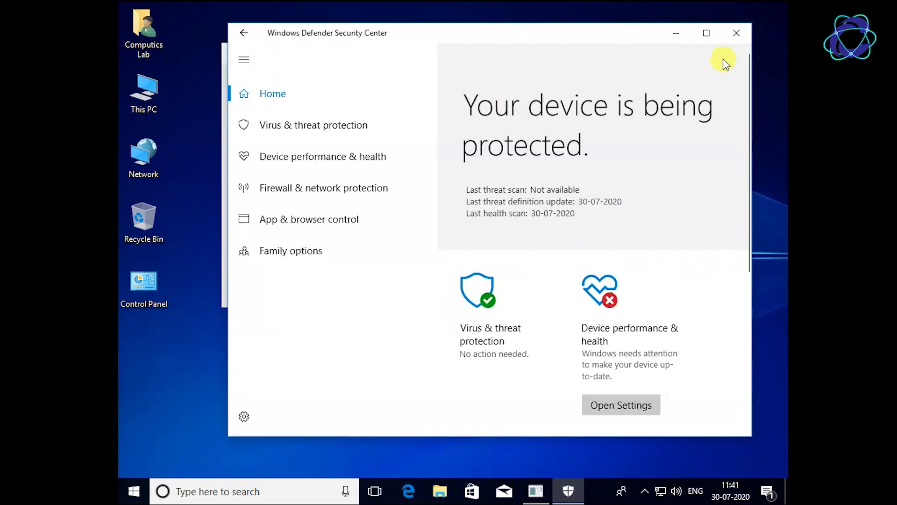
{"action": "left_click", "coordinate": [736, 33]}
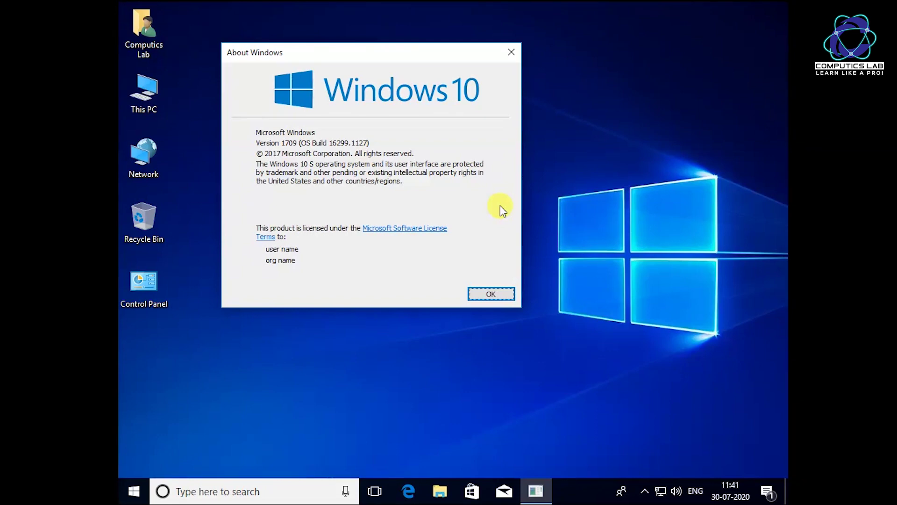
{"action": "left_click", "coordinate": [515, 56]}
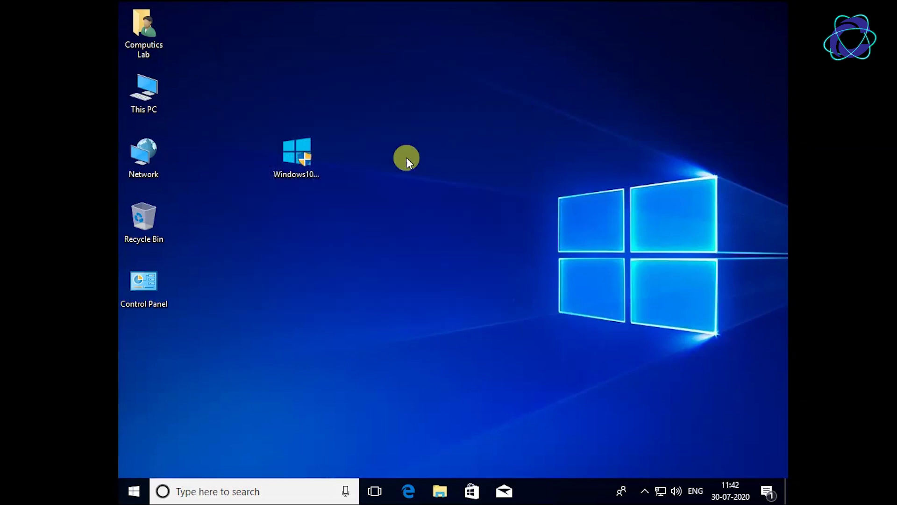
Step: Check the domain membership option in the Computer Name/Domain Changes dialog from This PC's properties, and close it without changes
{"action": "right_click", "coordinate": [135, 85]}
{"action": "left_click", "coordinate": [209, 238]}
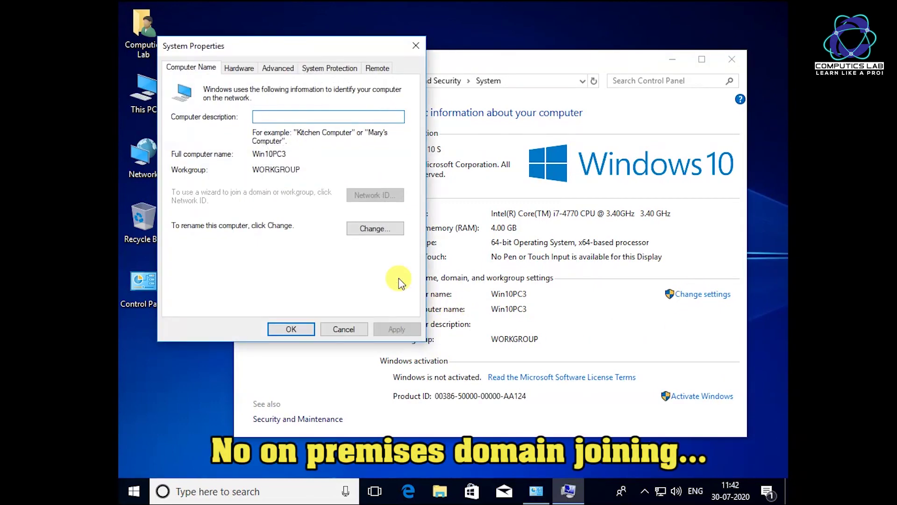
{"action": "left_click", "coordinate": [373, 228]}
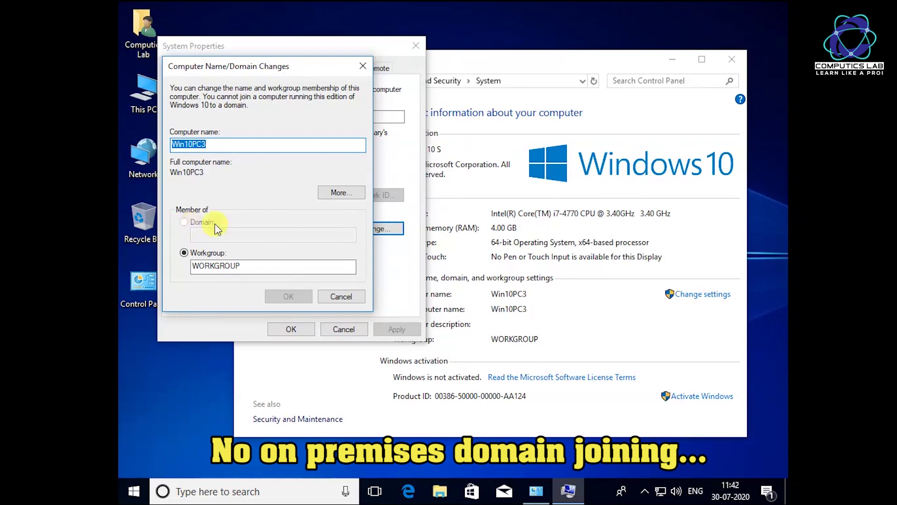
{"action": "left_click", "coordinate": [332, 299]}
{"action": "left_click", "coordinate": [338, 331]}
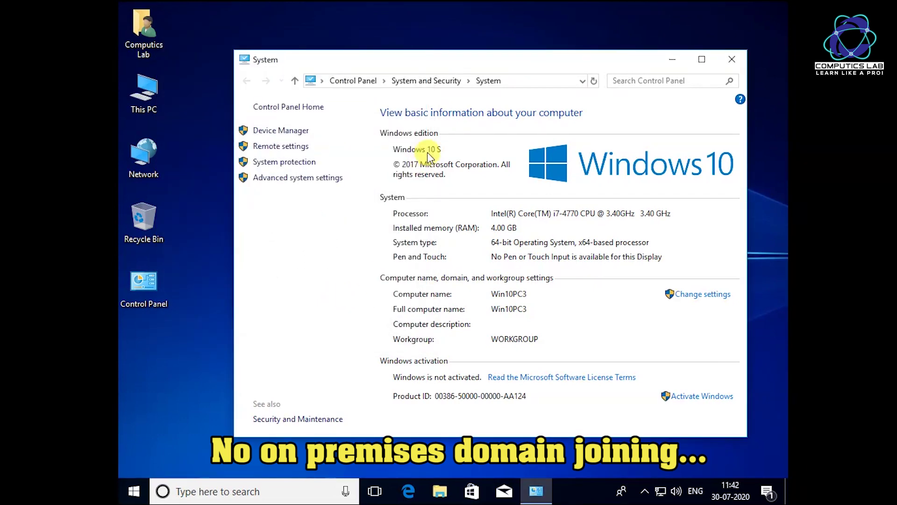
{"action": "left_click", "coordinate": [732, 59]}
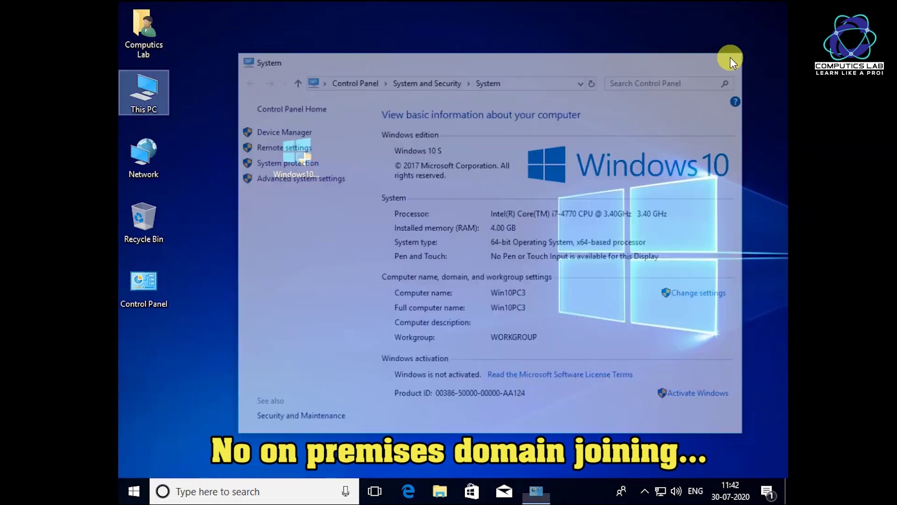
Step: Run lusrmgr.msc, show the local Users folder, and widen the Name column to read the full account names
{"action": "left_click", "coordinate": [133, 491]}
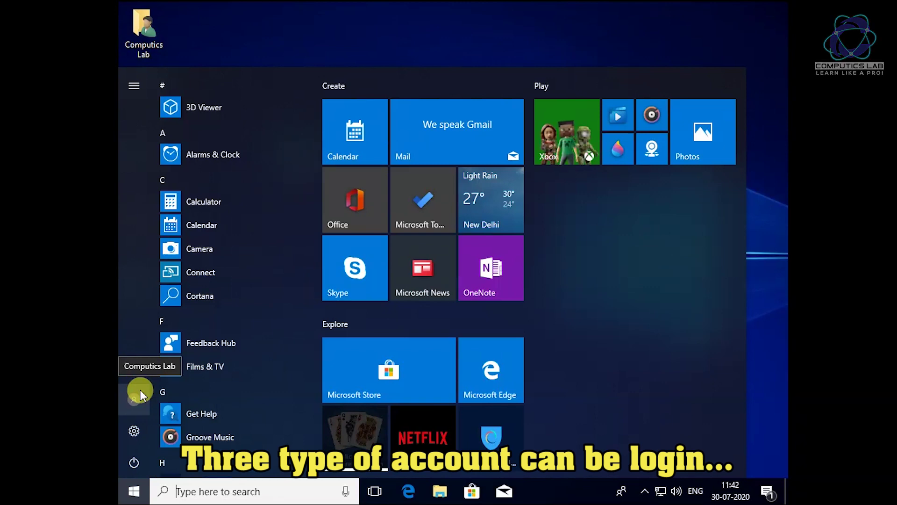
{"action": "right_click", "coordinate": [132, 490]}
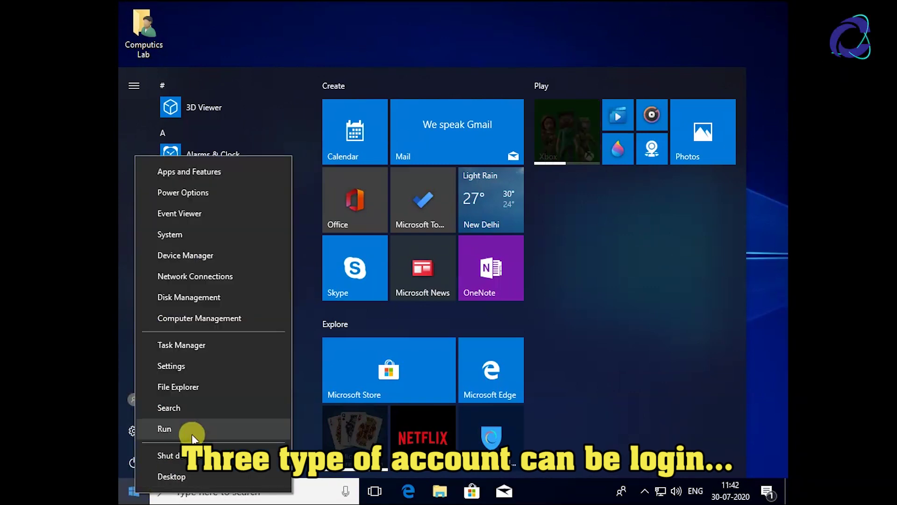
{"action": "left_click", "coordinate": [191, 436]}
{"action": "type", "text": "lu"}
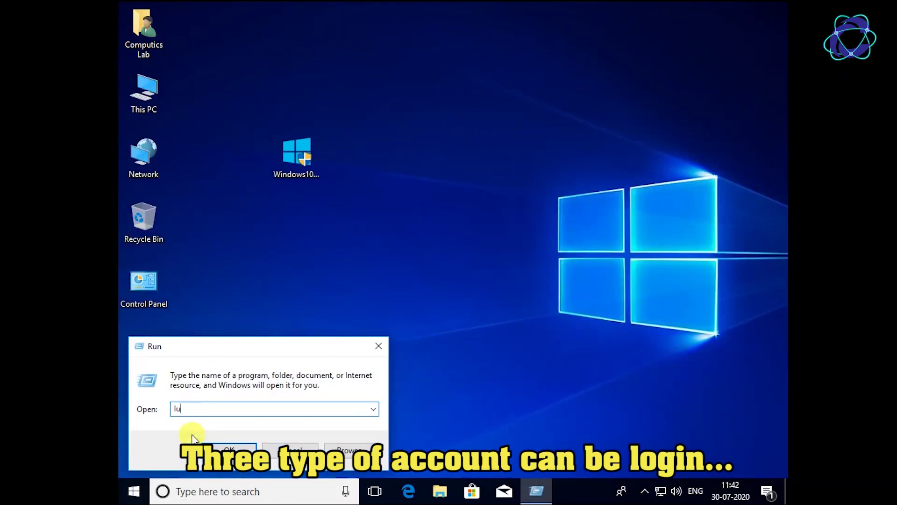
{"action": "type", "text": "srmgr.msc"}
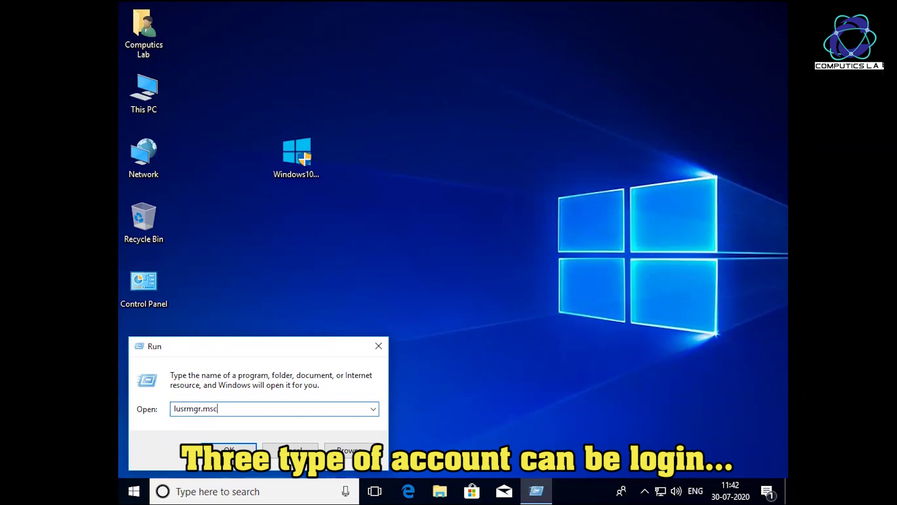
{"action": "left_click", "coordinate": [236, 446]}
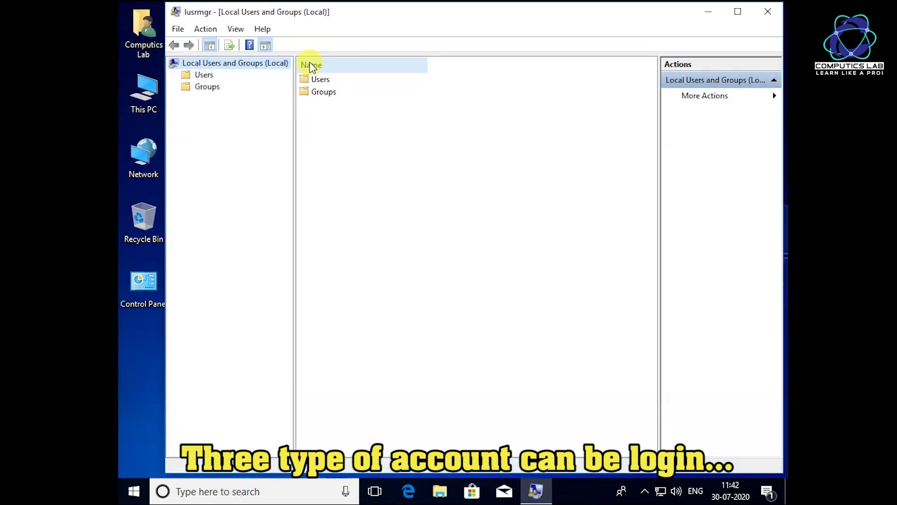
{"action": "left_click", "coordinate": [192, 76]}
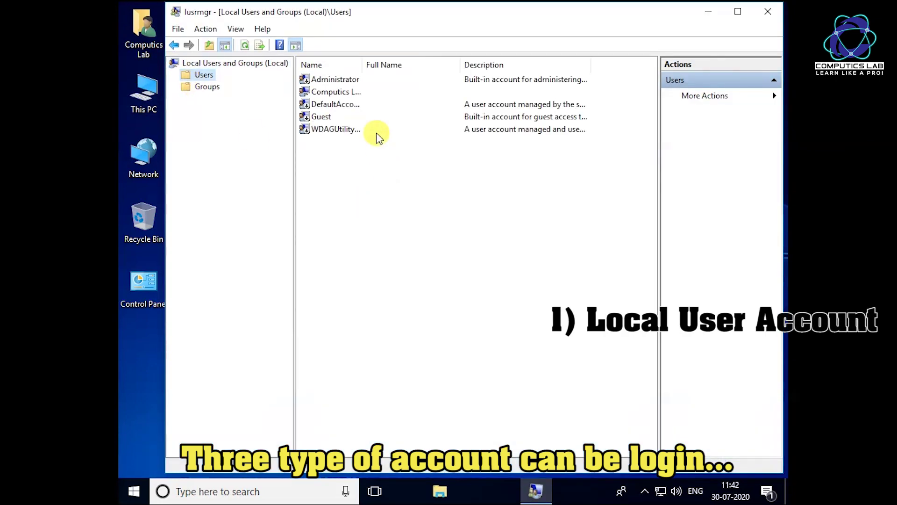
{"action": "left_click_drag", "start_coordinate": [363, 65], "coordinate": [449, 64]}
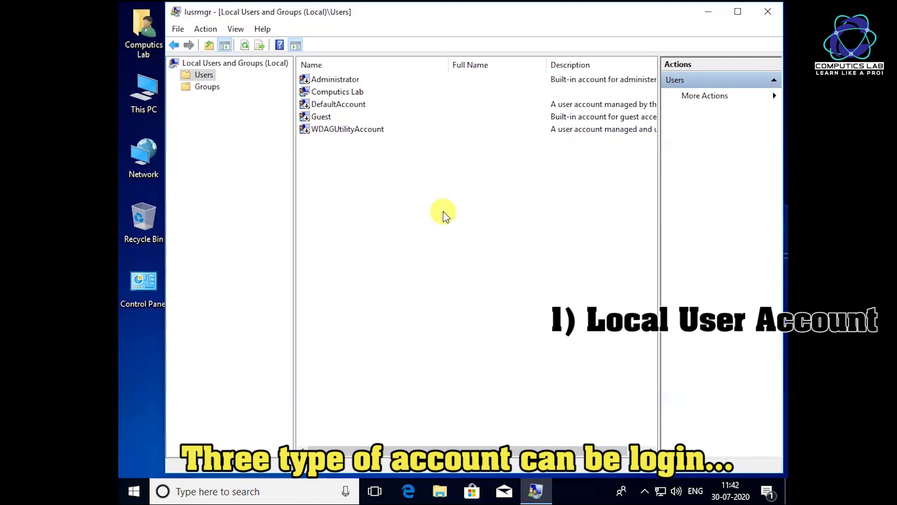
Step: Review the computer's domain and workgroup options again through Advanced system settings, and close all open windows without changes
{"action": "right_click", "coordinate": [149, 101]}
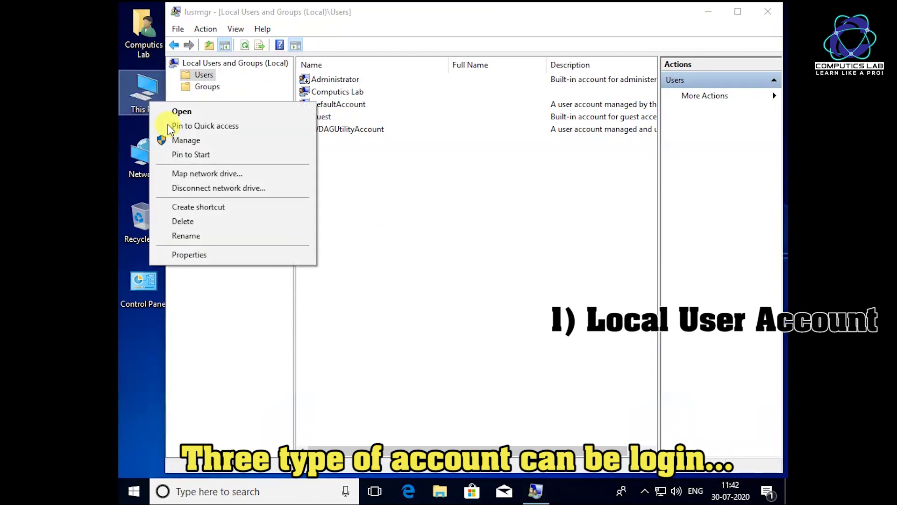
{"action": "left_click", "coordinate": [234, 256]}
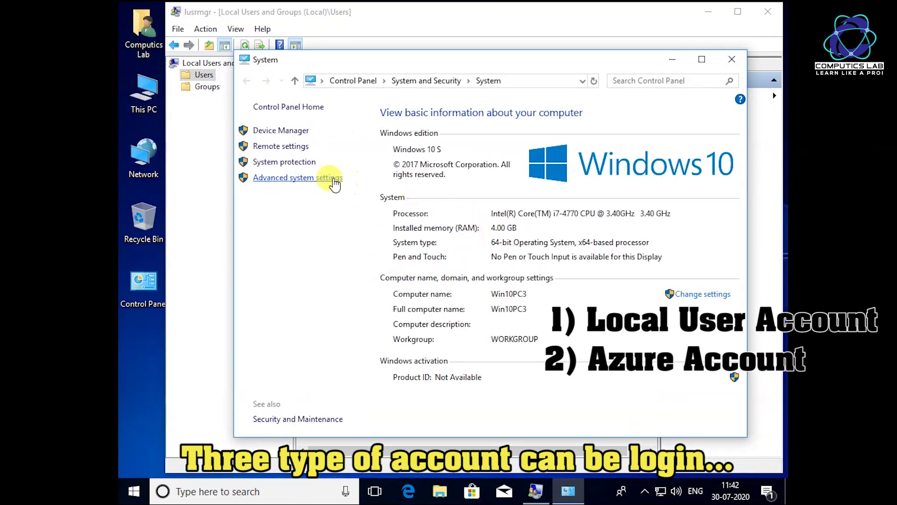
{"action": "left_click", "coordinate": [297, 177]}
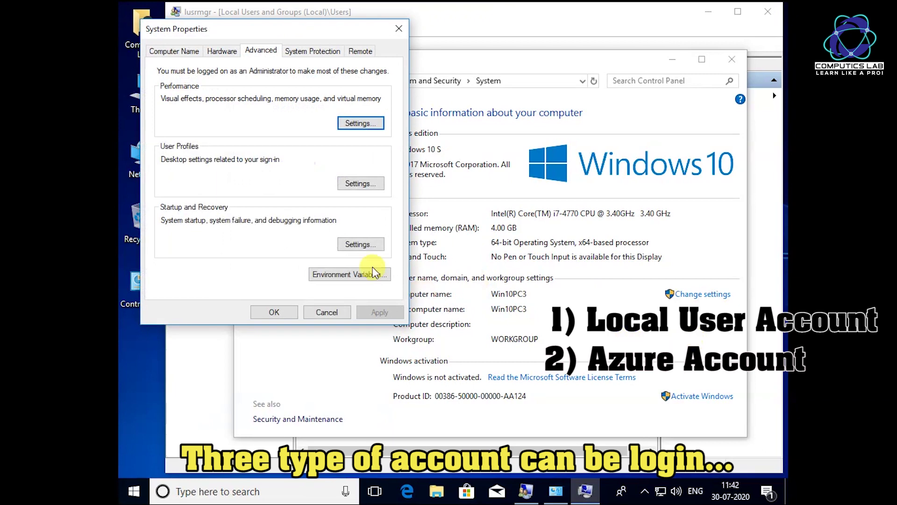
{"action": "left_click", "coordinate": [195, 52]}
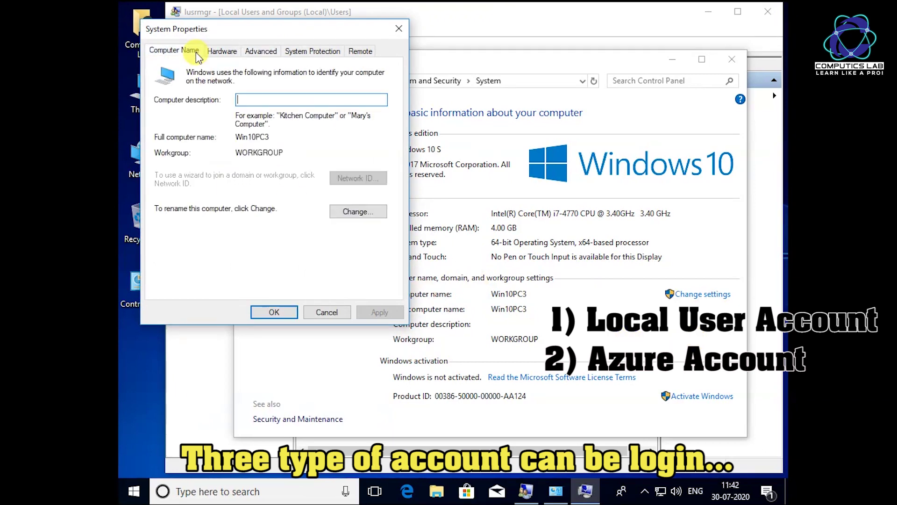
{"action": "left_click", "coordinate": [349, 208]}
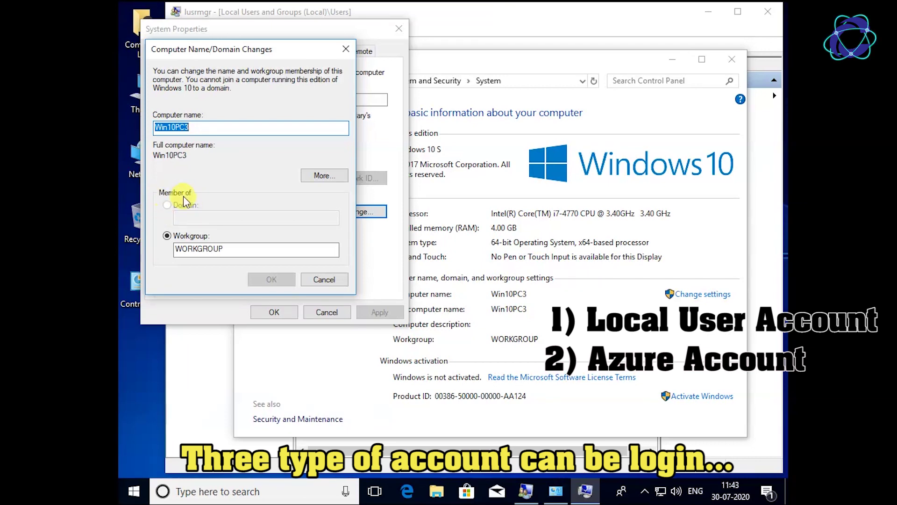
{"action": "left_click", "coordinate": [322, 280]}
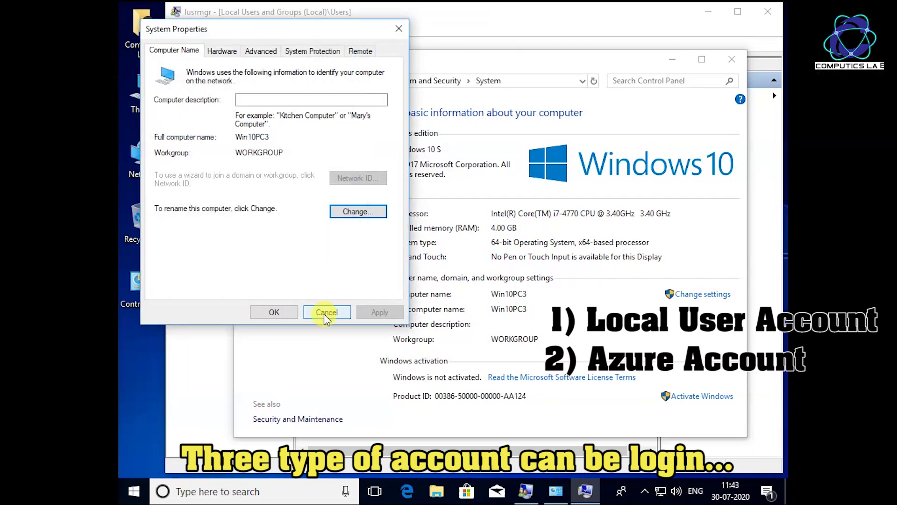
{"action": "left_click", "coordinate": [322, 313]}
{"action": "left_click", "coordinate": [732, 59]}
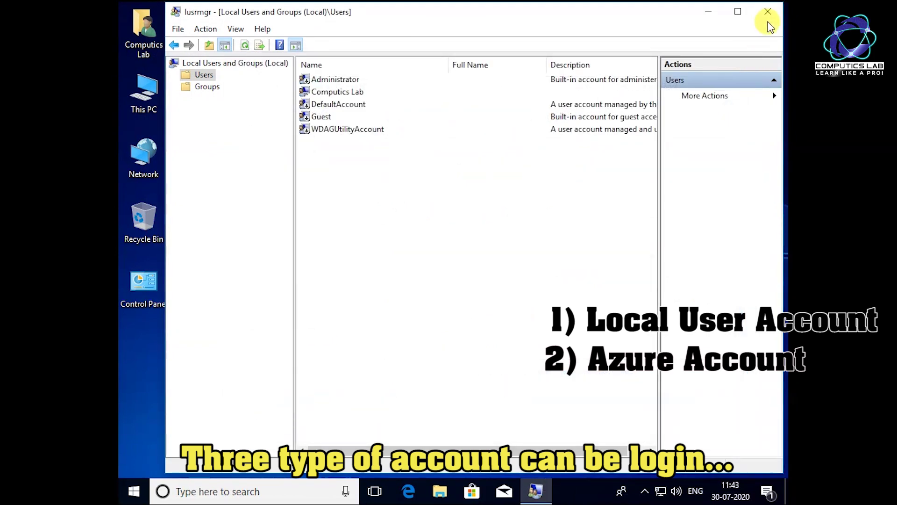
{"action": "left_click", "coordinate": [769, 12]}
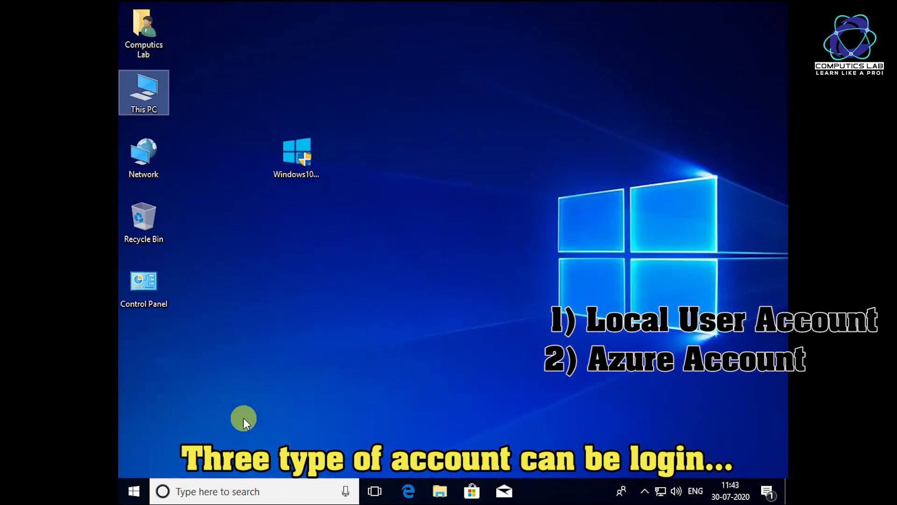
Step: Open the Access work or school page in the Accounts section of Windows Settings
{"action": "left_click", "coordinate": [134, 497]}
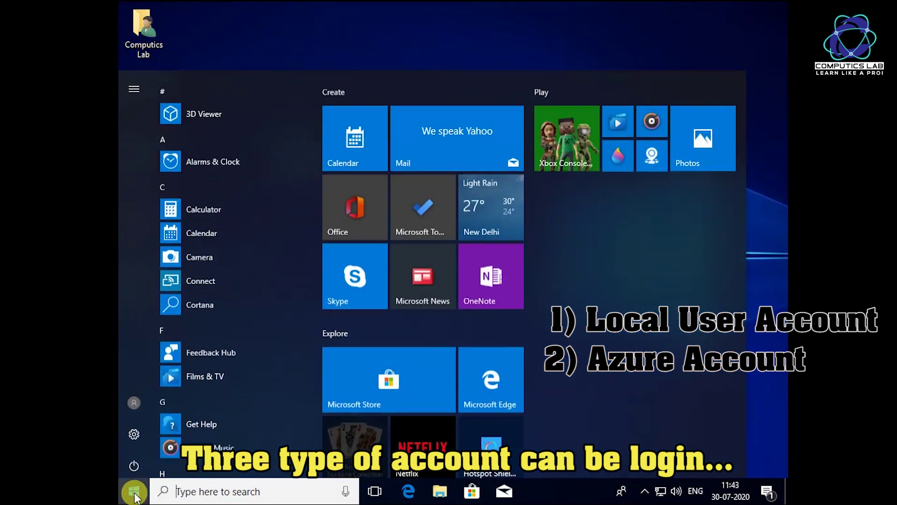
{"action": "left_click", "coordinate": [134, 427]}
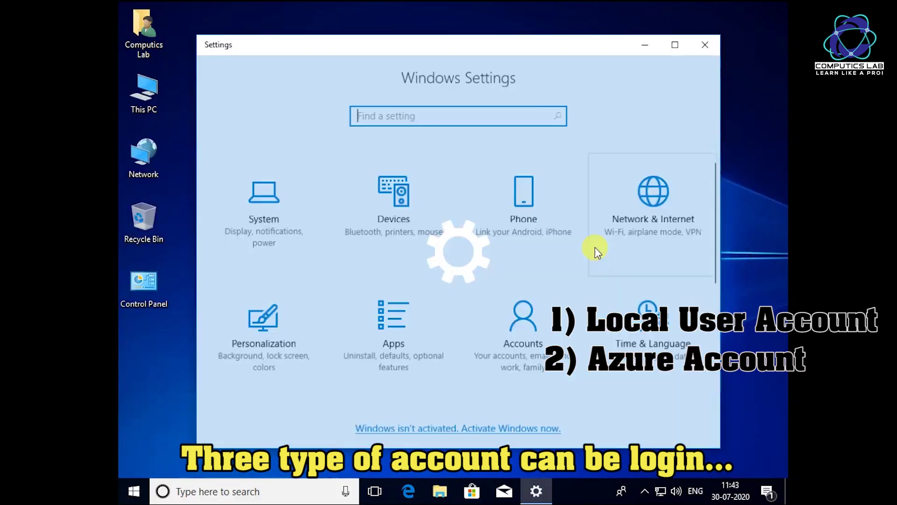
{"action": "scroll", "coordinate": [607, 271], "scroll_direction": "down", "scroll_amount": 2}
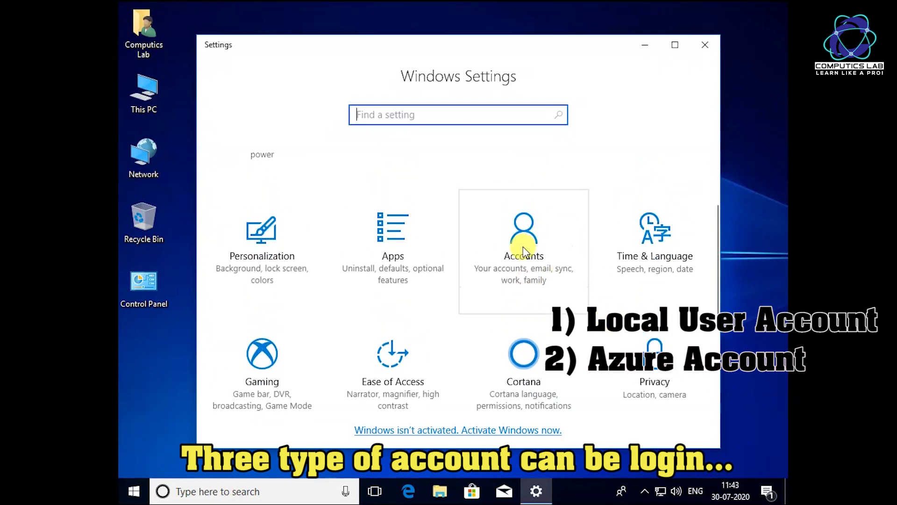
{"action": "left_click", "coordinate": [545, 250]}
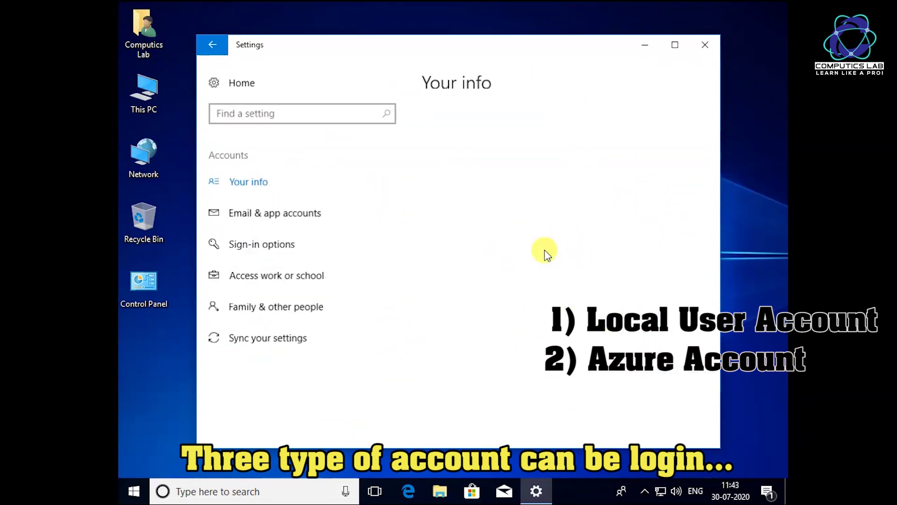
{"action": "left_click", "coordinate": [274, 273]}
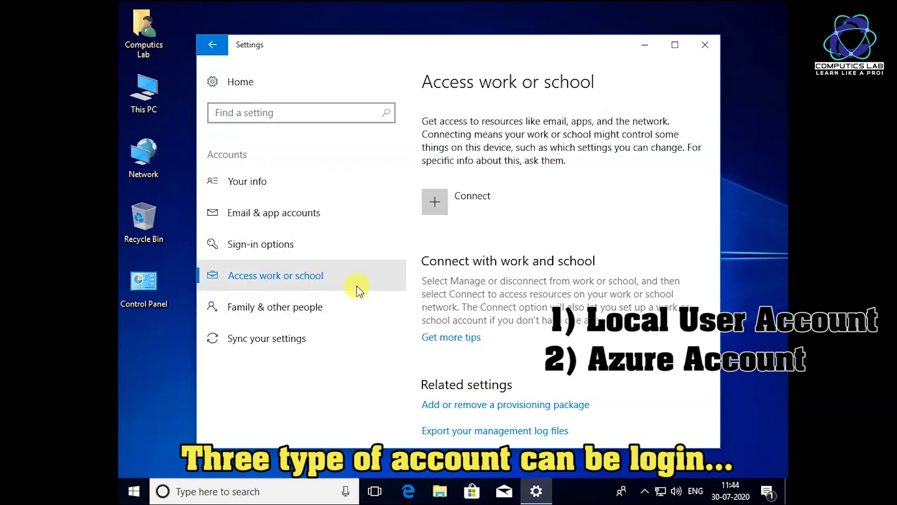
Step: View the Azure Active Directory join sign-in form from the work or school account setup, and close it without signing in
{"action": "left_click", "coordinate": [439, 206]}
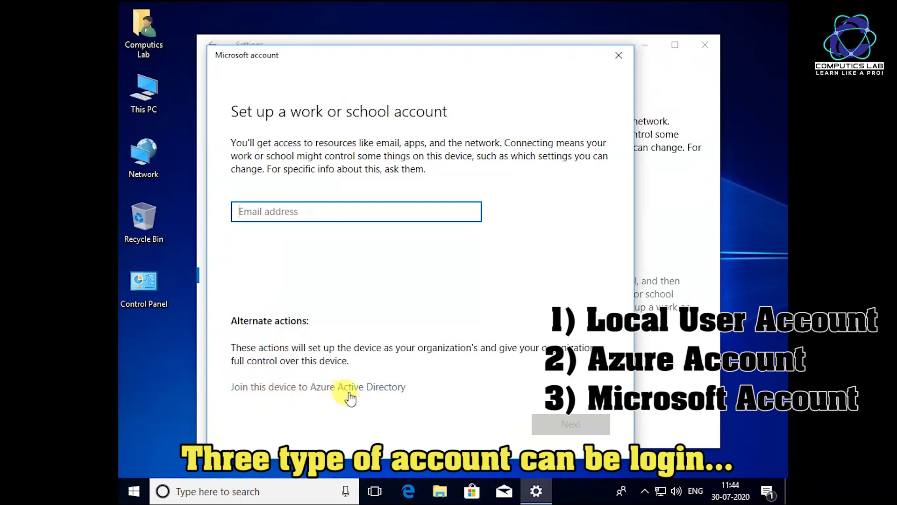
{"action": "left_click", "coordinate": [376, 388]}
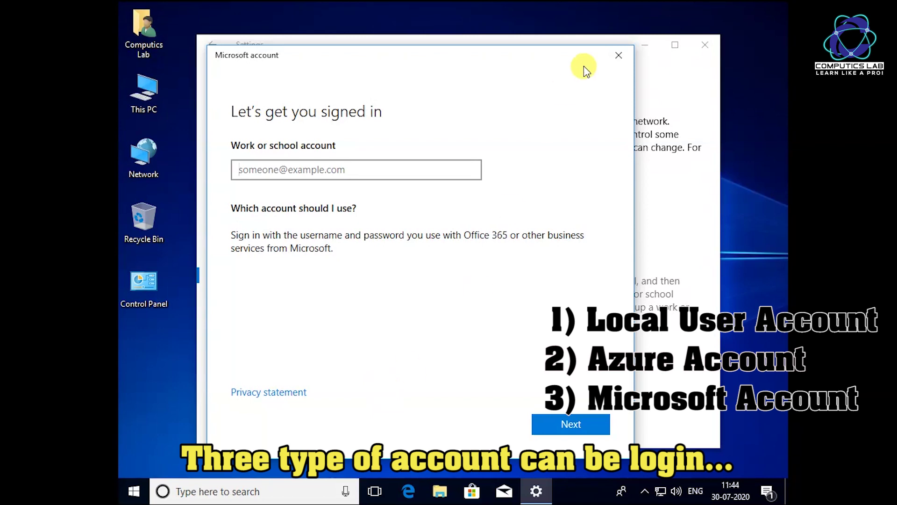
{"action": "left_click_drag", "start_coordinate": [567, 59], "coordinate": [707, 45]}
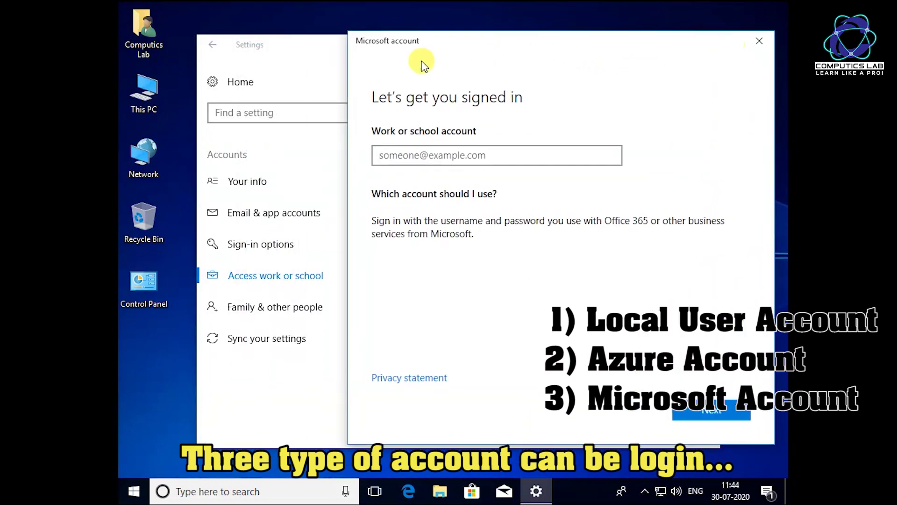
{"action": "left_click", "coordinate": [752, 43]}
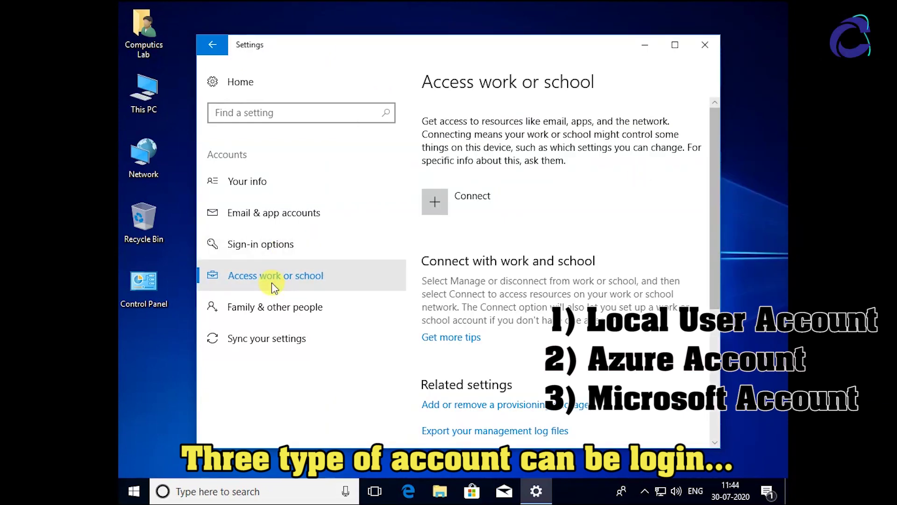
Step: Reopen the work or school account setup, run lusrmgr.msc, and move Local Users and Groups aside so both are visible
{"action": "left_click", "coordinate": [477, 205]}
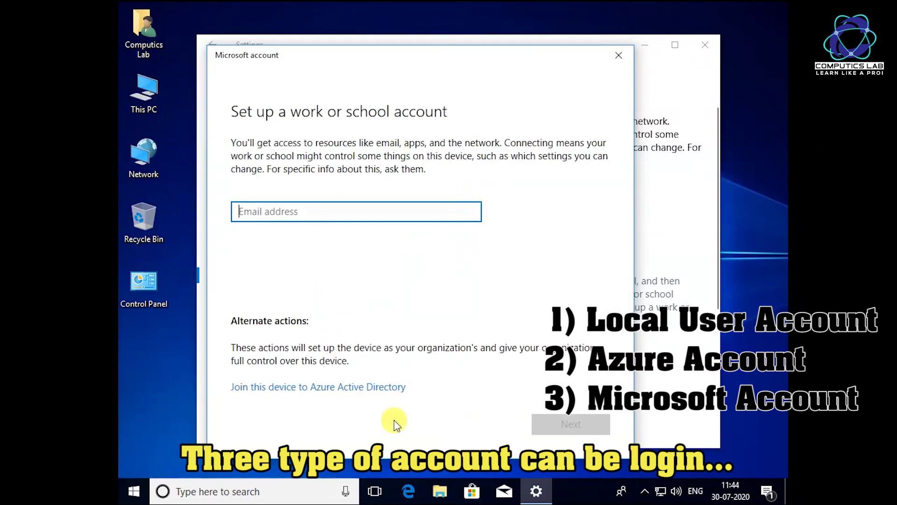
{"action": "right_click", "coordinate": [119, 494]}
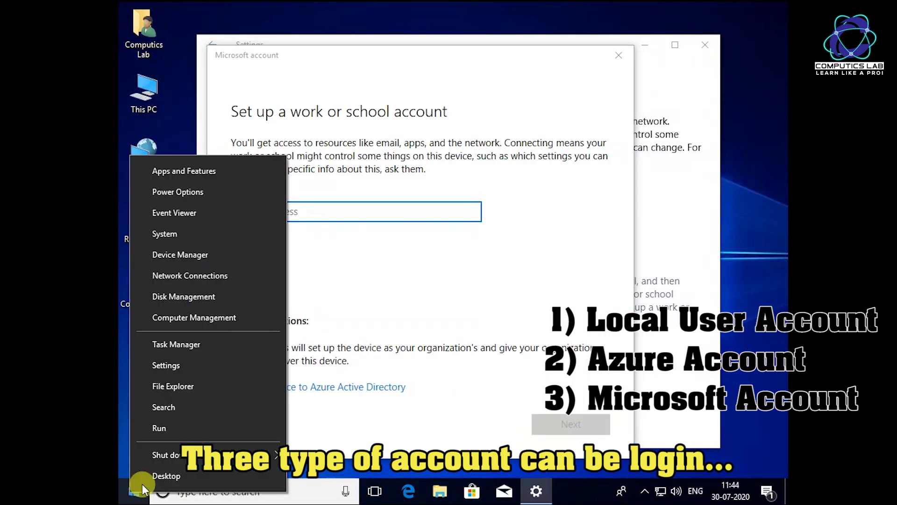
{"action": "left_click", "coordinate": [179, 430]}
{"action": "left_click", "coordinate": [226, 447]}
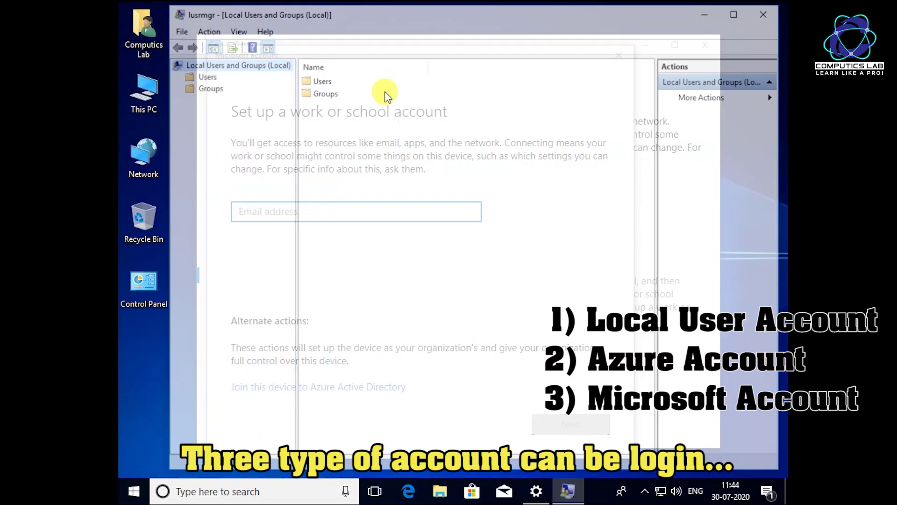
{"action": "left_click_drag", "start_coordinate": [556, 18], "coordinate": [648, 18]}
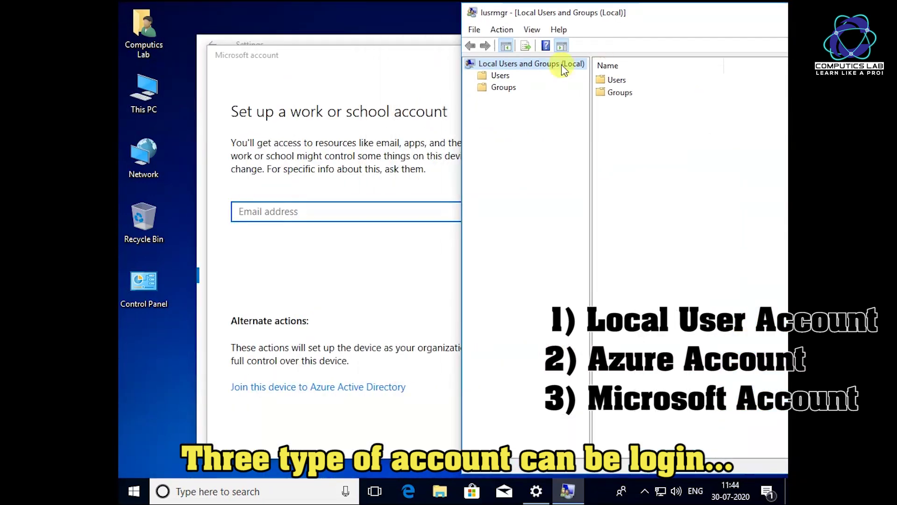
Step: Display the Users list in Local Users and Groups, and open the Azure Active Directory join form from the work or school account setup
{"action": "left_click", "coordinate": [501, 75]}
{"action": "left_click_drag", "start_coordinate": [659, 66], "coordinate": [688, 66]}
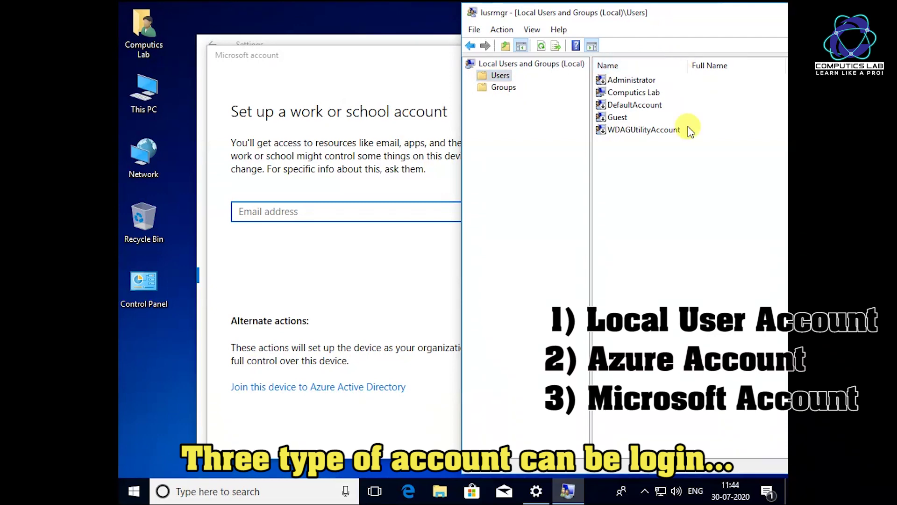
{"action": "left_click", "coordinate": [292, 208]}
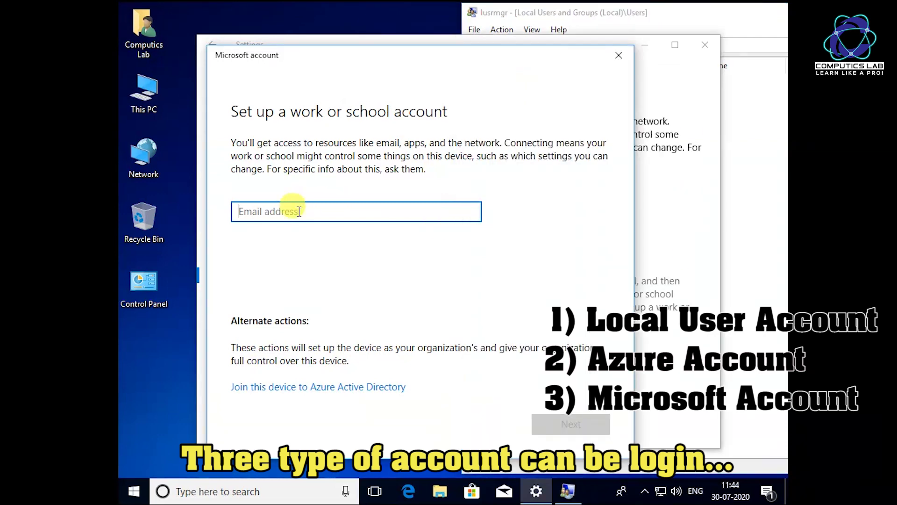
{"action": "left_click", "coordinate": [312, 387]}
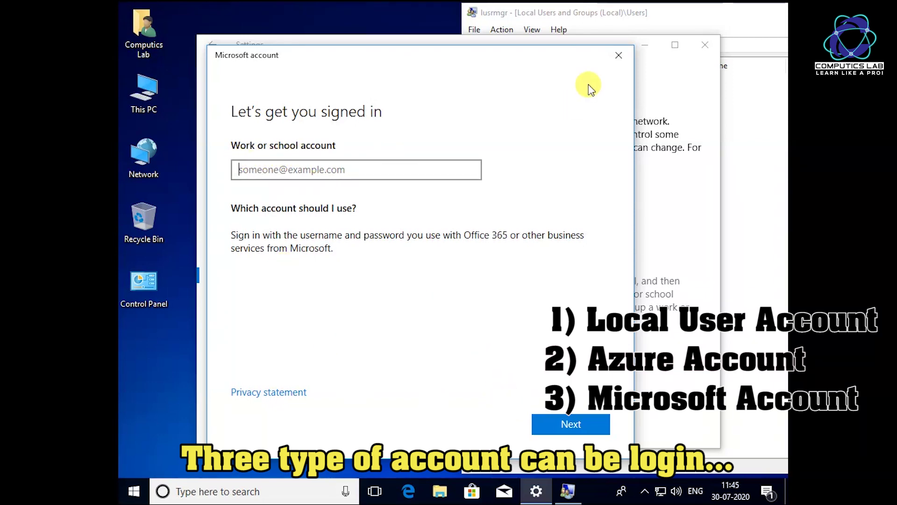
Step: Close the account setup, Settings and Local Users and Groups windows, and place the Windows 10 installer icon below Control Panel on the desktop
{"action": "left_click", "coordinate": [630, 54]}
{"action": "left_click", "coordinate": [706, 44]}
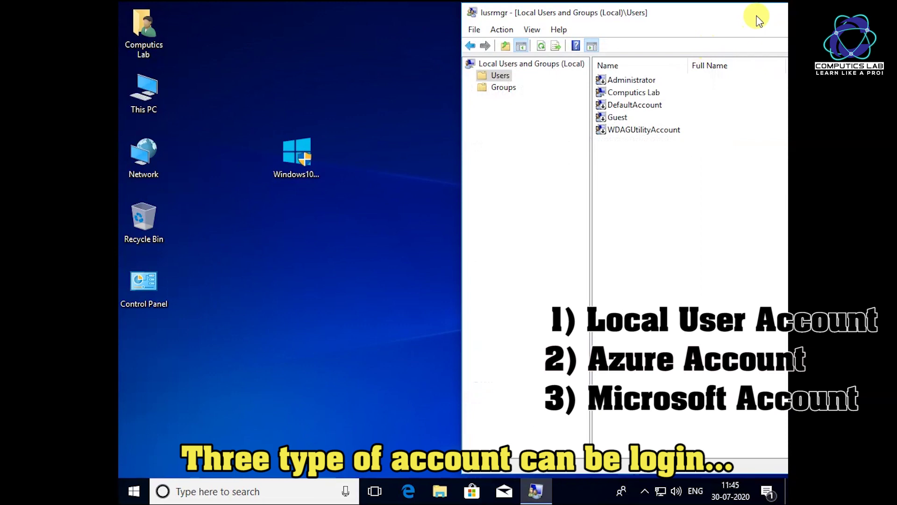
{"action": "left_click_drag", "start_coordinate": [753, 19], "coordinate": [338, 42]}
{"action": "left_click", "coordinate": [644, 32]}
{"action": "right_click", "coordinate": [360, 128]}
{"action": "left_click", "coordinate": [427, 167]}
{"action": "left_click_drag", "start_coordinate": [299, 155], "coordinate": [136, 343]}
Step: Browse in File Explorer from This PC to the C:\Windows\System32 folder
{"action": "double_click", "coordinate": [154, 104]}
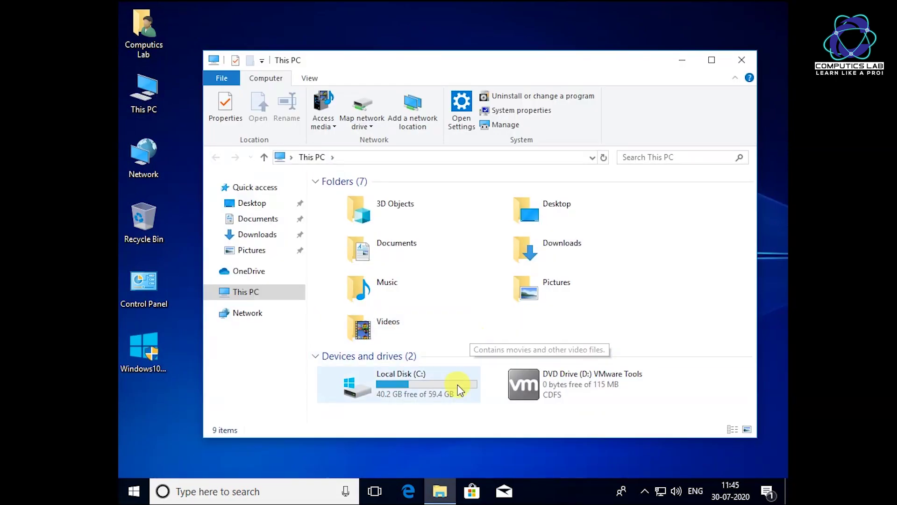
{"action": "double_click", "coordinate": [427, 391]}
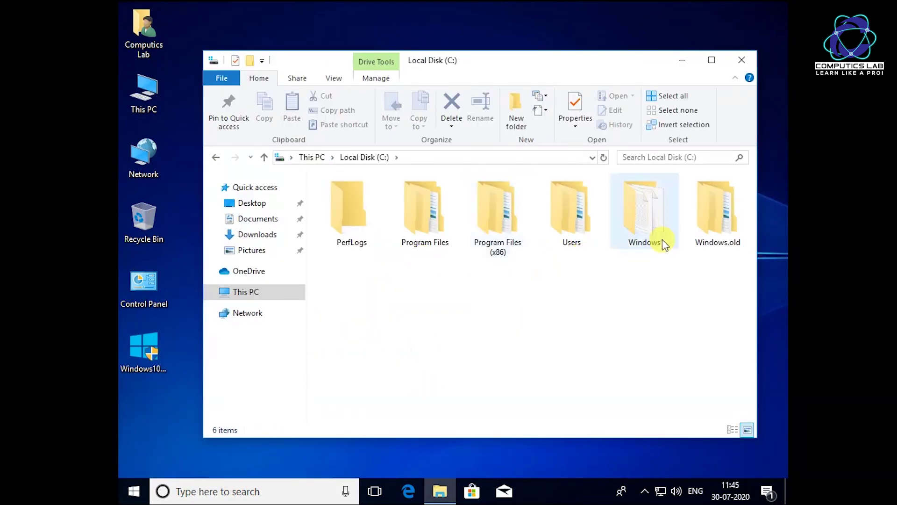
{"action": "double_click", "coordinate": [659, 215]}
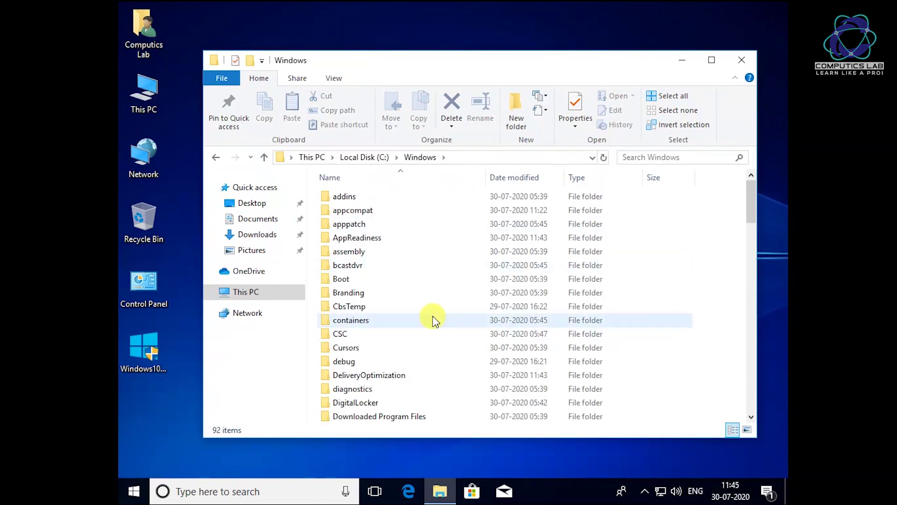
{"action": "left_click", "coordinate": [433, 320]}
{"action": "type", "text": "sy"}
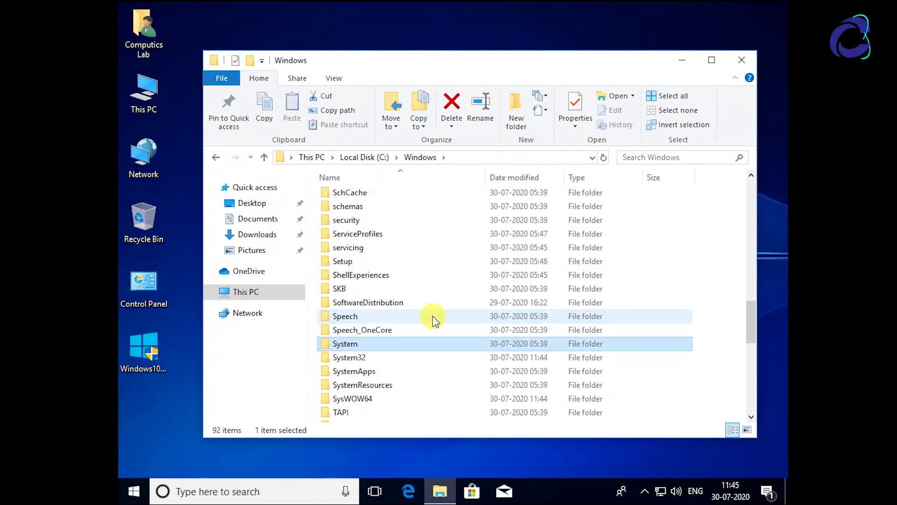
{"action": "double_click", "coordinate": [350, 358]}
Step: Find cmd.exe in the System32 folder, try to launch it, and dismiss the resulting notice
{"action": "scroll", "coordinate": [394, 259], "scroll_direction": "down", "scroll_amount": 7}
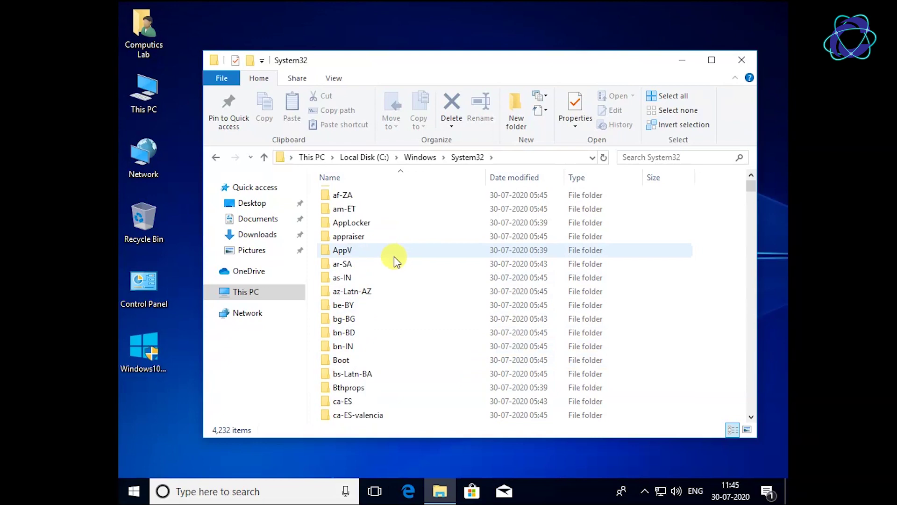
{"action": "scroll", "coordinate": [399, 290], "scroll_direction": "down", "scroll_amount": 18}
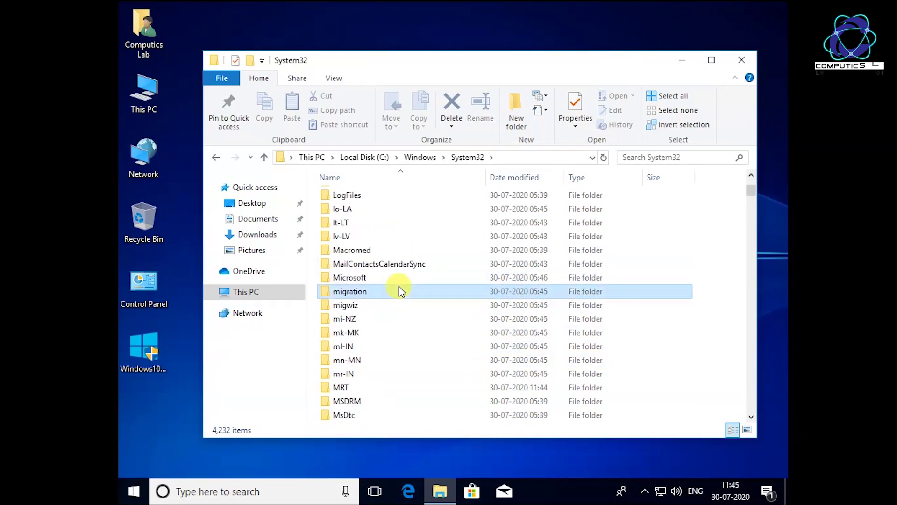
{"action": "type", "text": "c_cmd"}
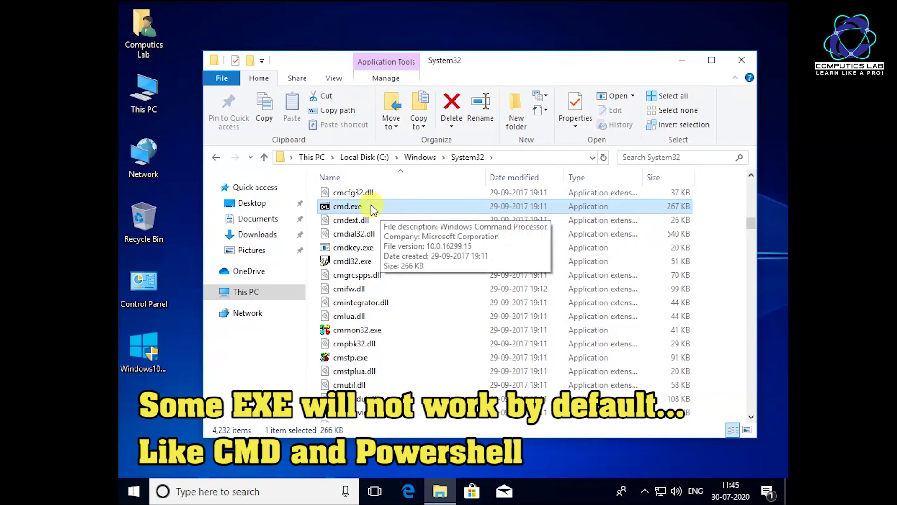
{"action": "double_click", "coordinate": [382, 210]}
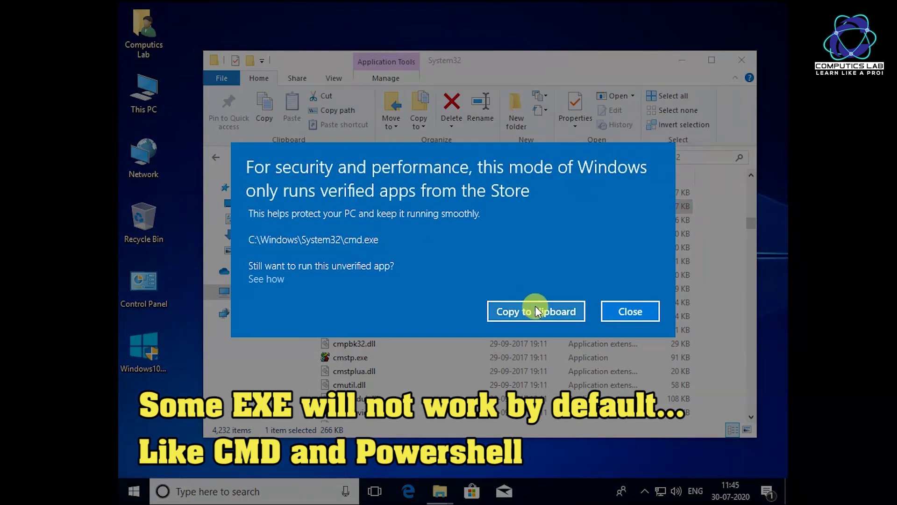
{"action": "left_click", "coordinate": [613, 315]}
Step: Try to start cmd through the Windows Run dialog and close the notice
{"action": "right_click", "coordinate": [141, 494]}
{"action": "left_click", "coordinate": [217, 429]}
{"action": "type", "text": "cmd"}
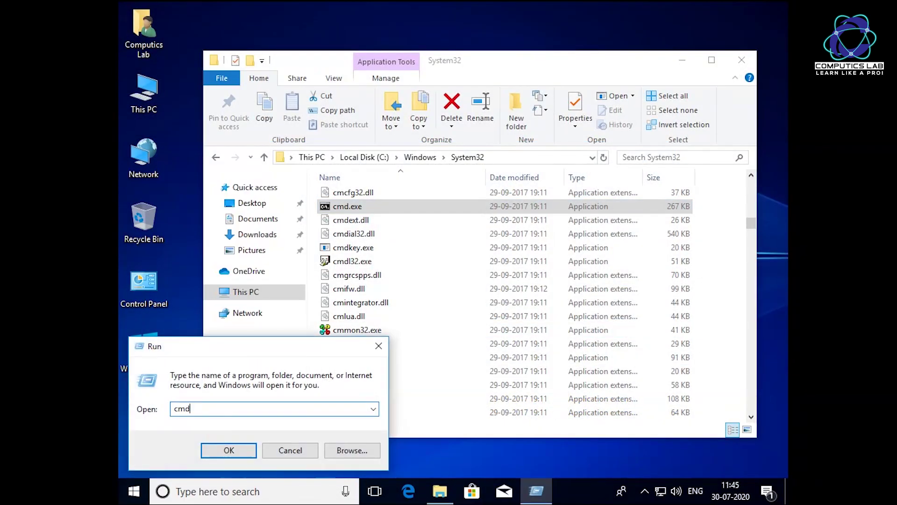
{"action": "left_click", "coordinate": [251, 452]}
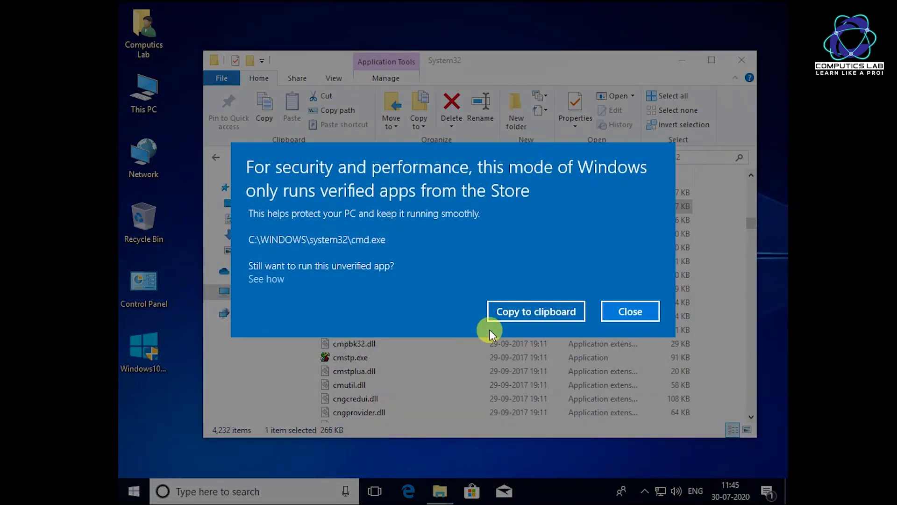
{"action": "left_click", "coordinate": [616, 315]}
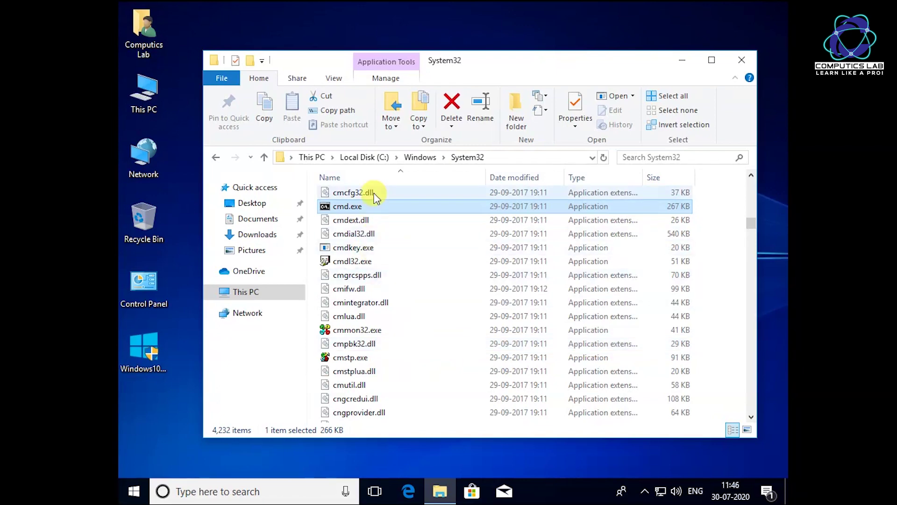
Step: Look for a PowerShell executable among the System32 files beginning with "pow"
{"action": "left_click", "coordinate": [366, 291]}
{"action": "type", "text": "pow"}
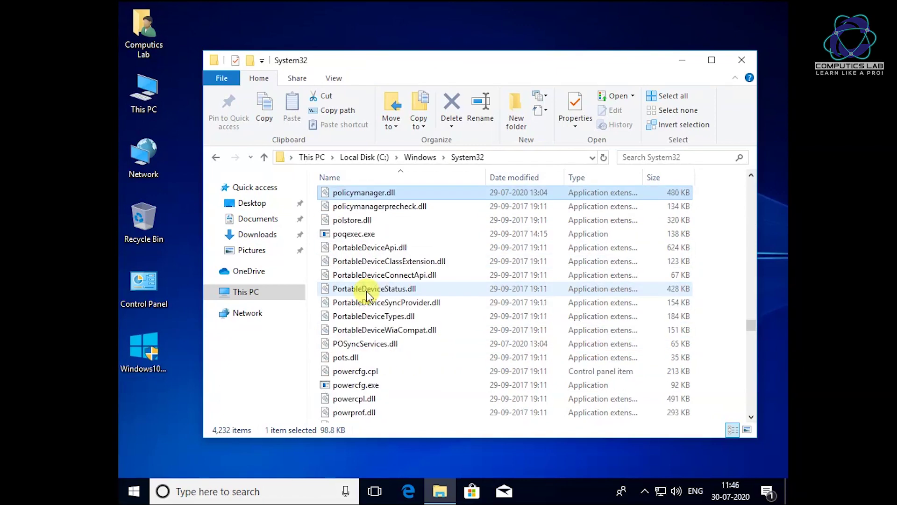
{"action": "scroll", "coordinate": [381, 310], "scroll_direction": "down", "scroll_amount": 2}
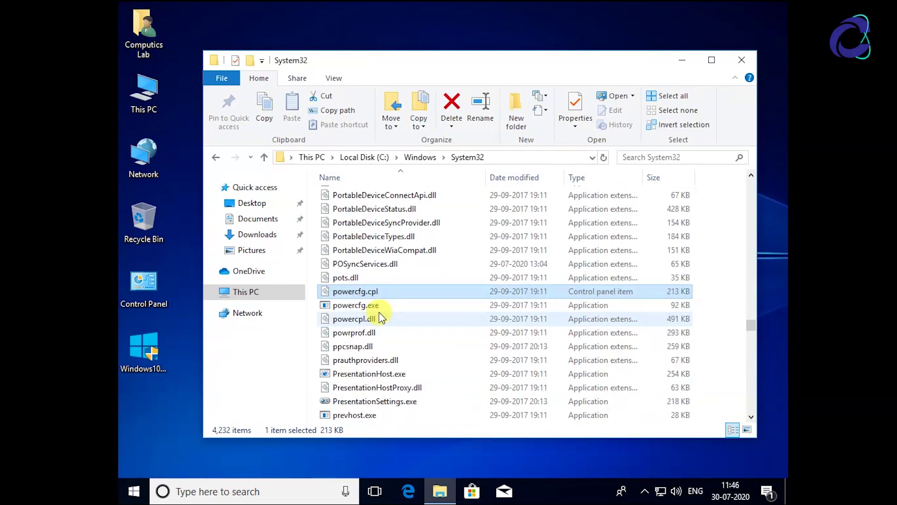
{"action": "scroll", "coordinate": [380, 310], "scroll_direction": "up", "scroll_amount": 2}
Step: Try to start powershell through the Windows Run dialog and close the notice
{"action": "right_click", "coordinate": [131, 486]}
{"action": "left_click", "coordinate": [188, 430]}
{"action": "type", "text": "poer"}
{"action": "key", "text": "BackSpace"}
{"action": "type", "text": "wershell"}
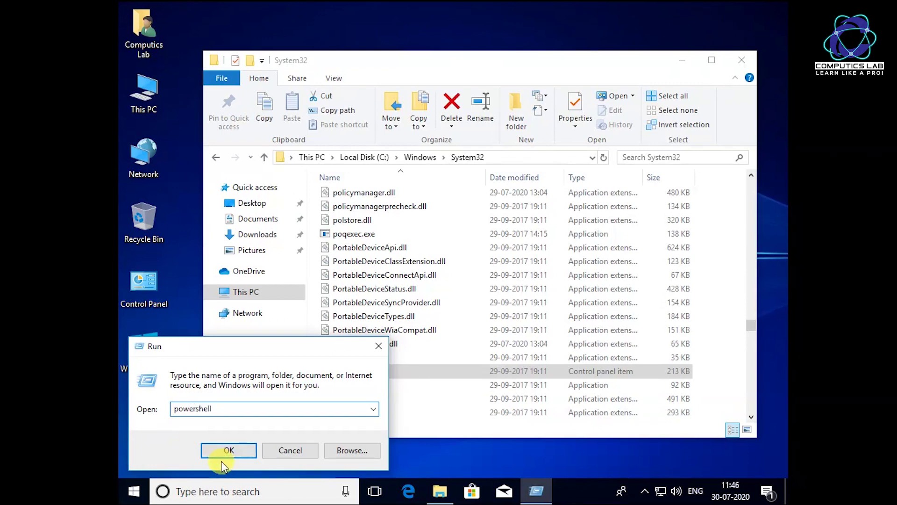
{"action": "left_click", "coordinate": [241, 451]}
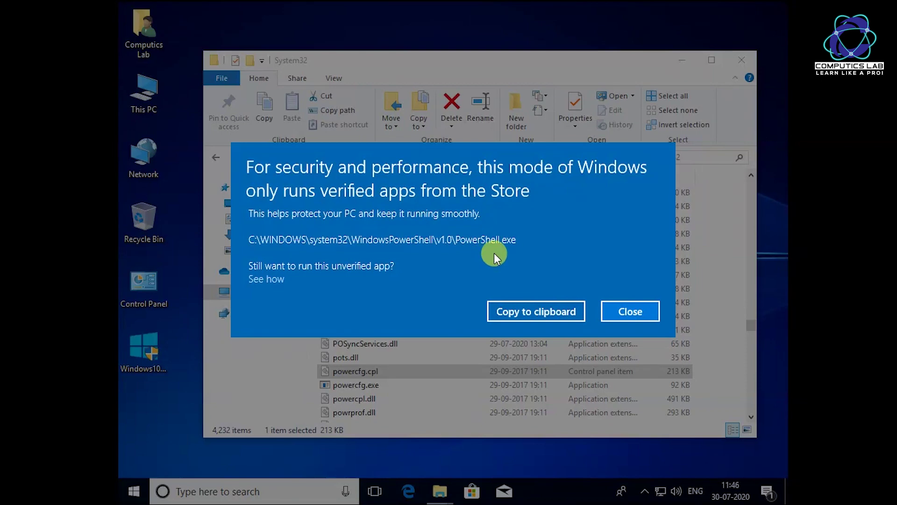
{"action": "left_click", "coordinate": [621, 315]}
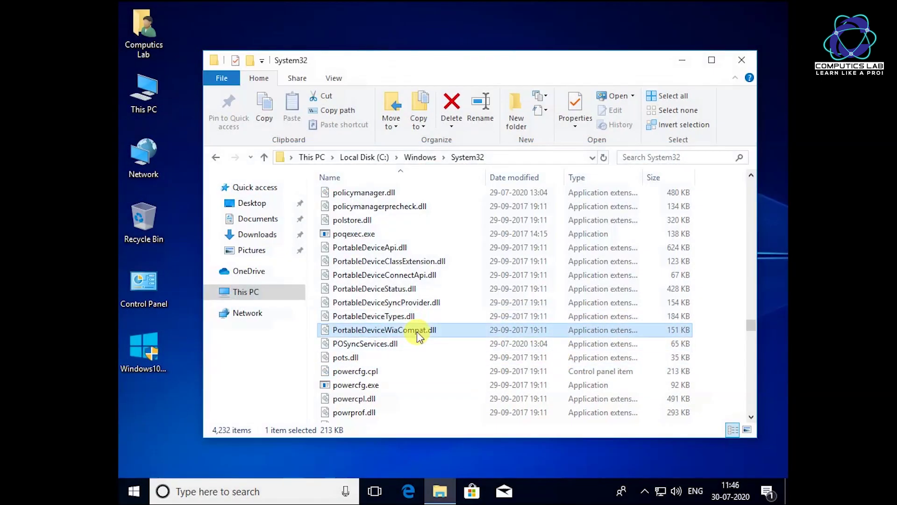
Step: Test mspaint.exe from the System32 folder by drawing a freehand check mark, and close Paint without saving
{"action": "type", "text": "mspaint"}
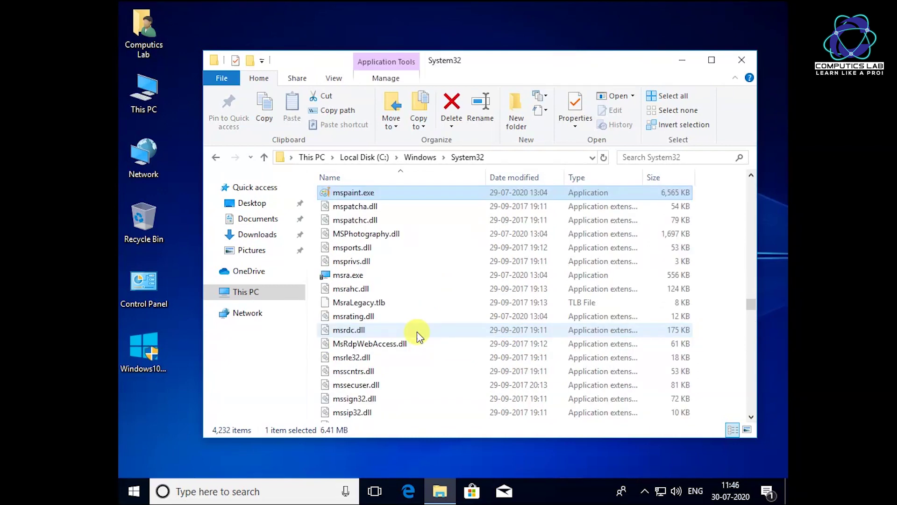
{"action": "scroll", "coordinate": [400, 234], "scroll_direction": "up", "scroll_amount": 2}
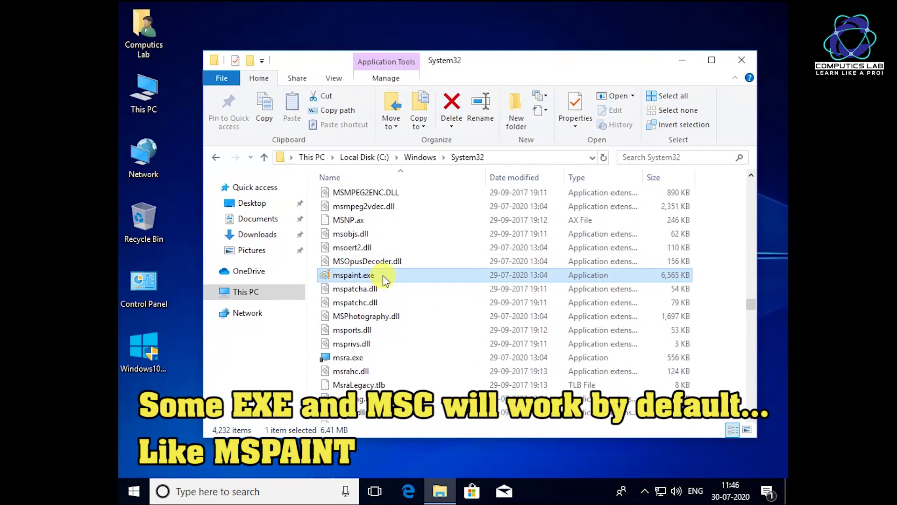
{"action": "left_click_drag", "start_coordinate": [256, 296], "coordinate": [495, 251]}
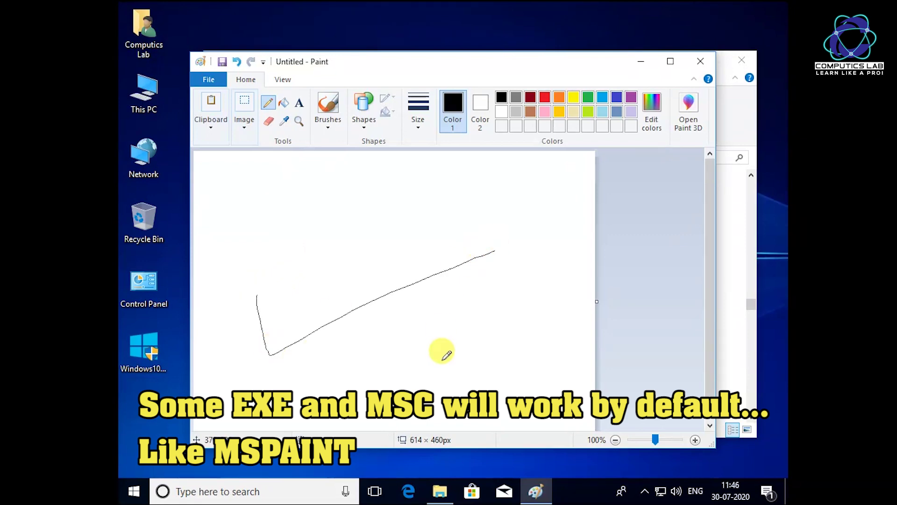
{"action": "left_click", "coordinate": [700, 61]}
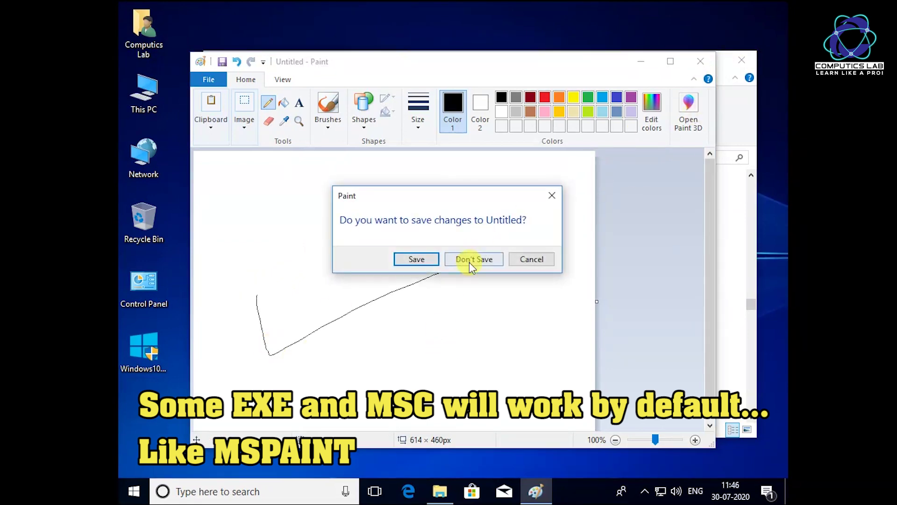
{"action": "left_click", "coordinate": [469, 260]}
{"action": "scroll", "coordinate": [388, 304], "scroll_direction": "down", "scroll_amount": 1}
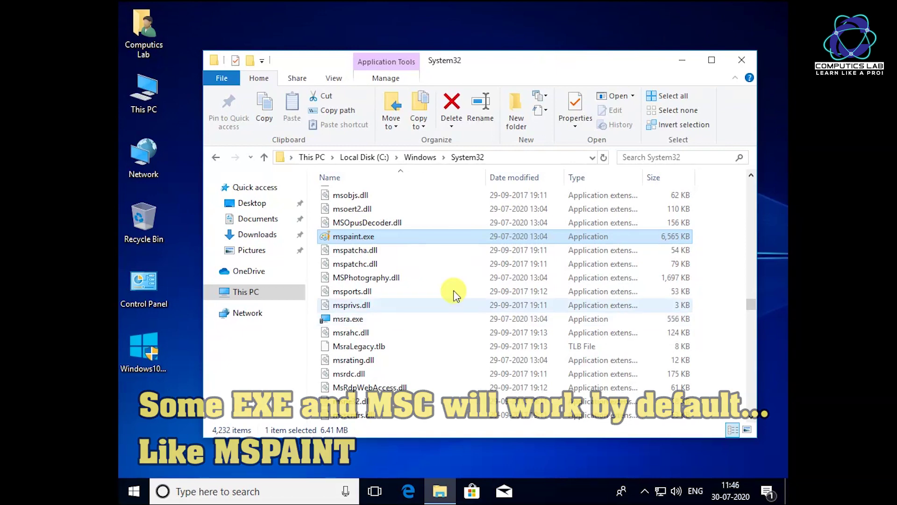
Step: Close the System32 window and refresh the desktop
{"action": "left_click", "coordinate": [742, 60]}
{"action": "right_click", "coordinate": [384, 155]}
{"action": "left_click", "coordinate": [418, 204]}
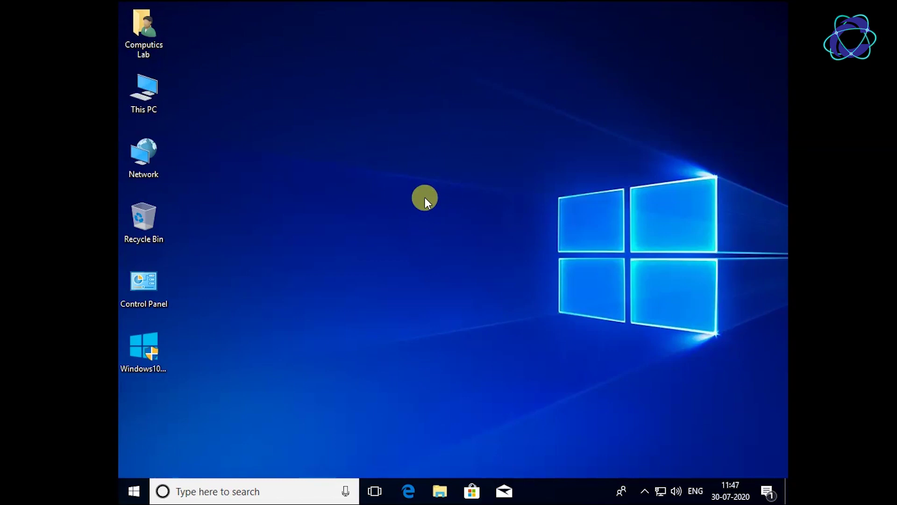
Step: Open the Local Group Policy Editor by running gpedit, and widen its console tree to fit the full folder names
{"action": "right_click", "coordinate": [132, 490]}
{"action": "left_click", "coordinate": [200, 435]}
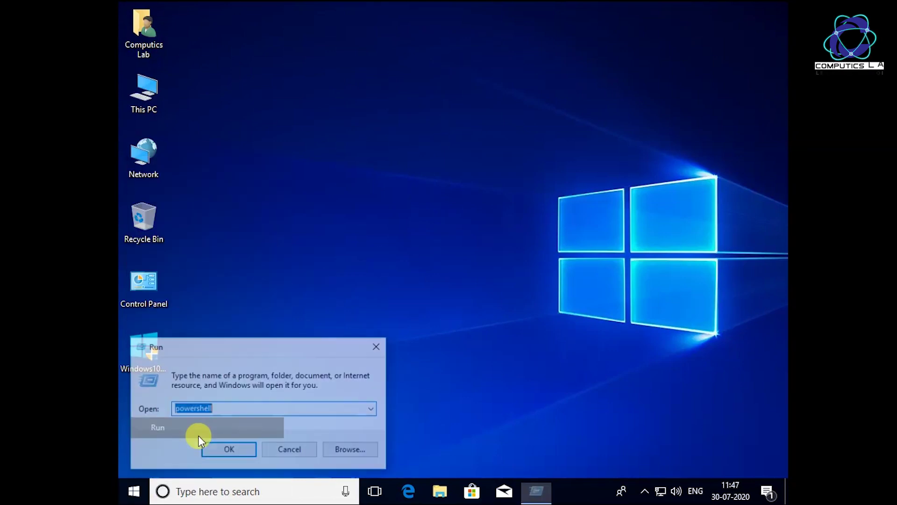
{"action": "type", "text": "gpedit"}
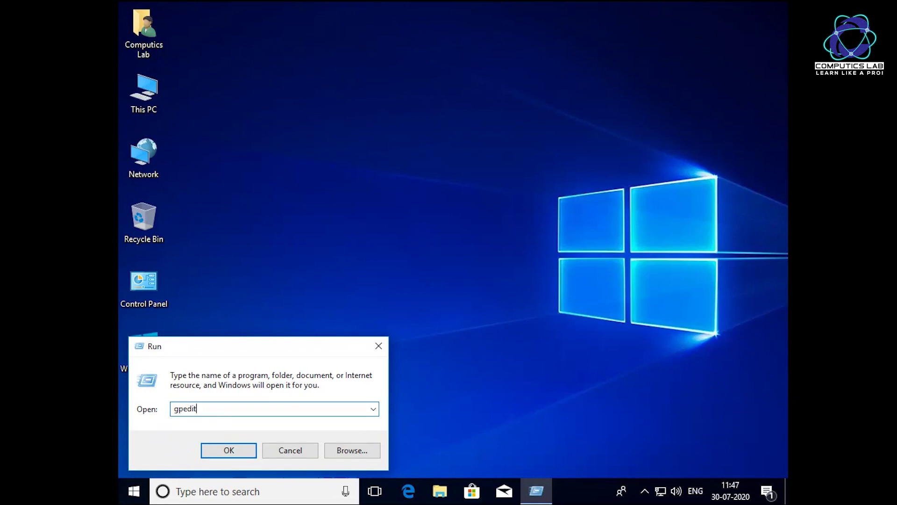
{"action": "left_click", "coordinate": [243, 454]}
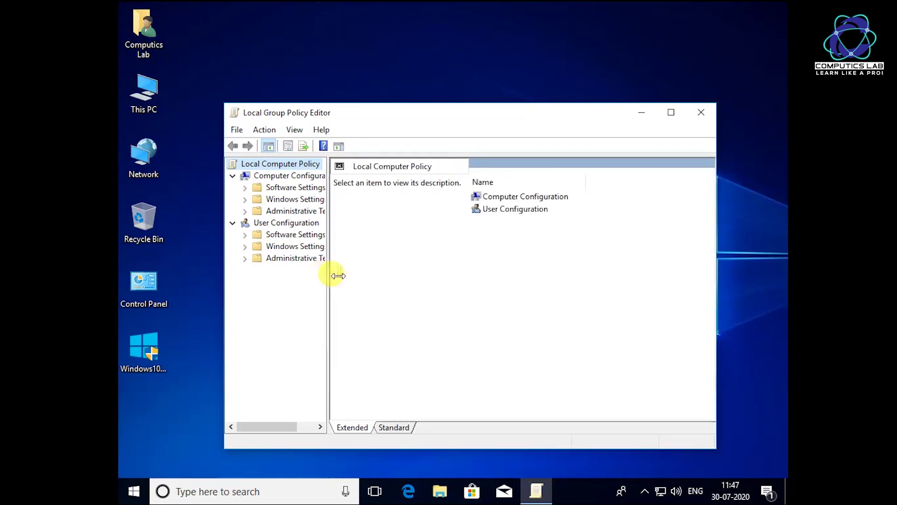
{"action": "left_click_drag", "start_coordinate": [326, 276], "coordinate": [384, 276]}
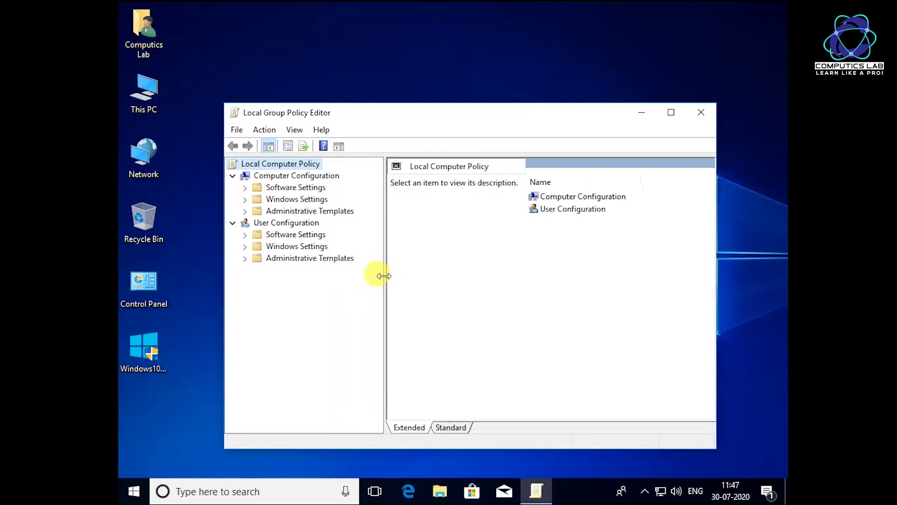
Step: Close the Local Group Policy Editor and refresh the desktop
{"action": "left_click", "coordinate": [699, 113]}
{"action": "right_click", "coordinate": [285, 158]}
{"action": "left_click", "coordinate": [315, 196]}
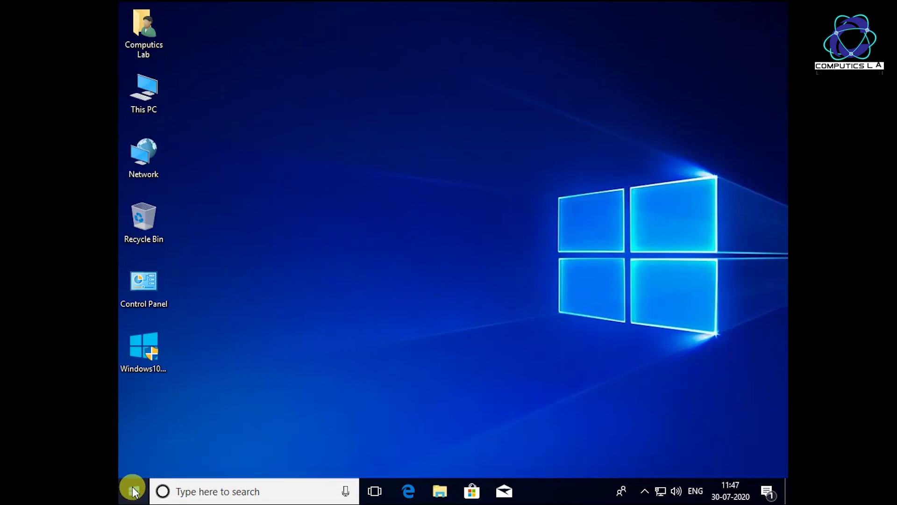
Step: Run secpol.msc to open the Local Security Policy console
{"action": "right_click", "coordinate": [133, 488]}
{"action": "left_click", "coordinate": [201, 423]}
{"action": "type", "text": "secpol.msc"}
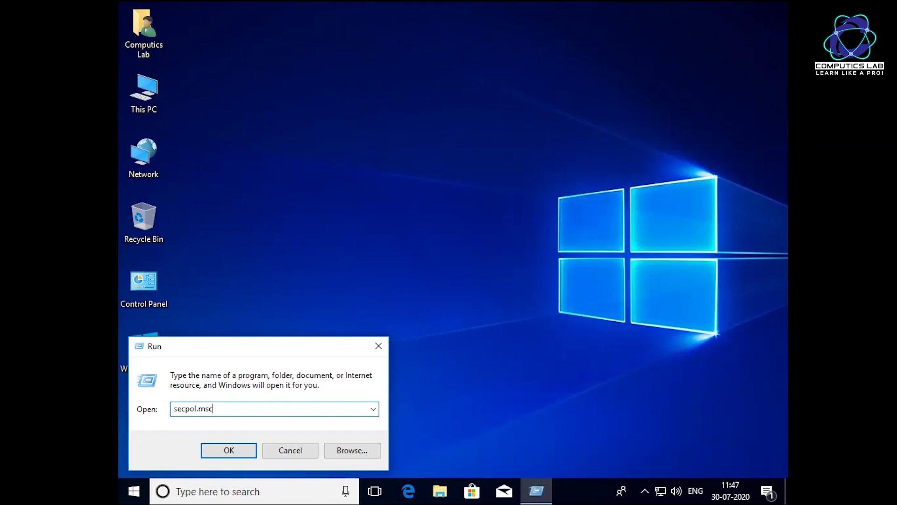
{"action": "key", "text": "Return"}
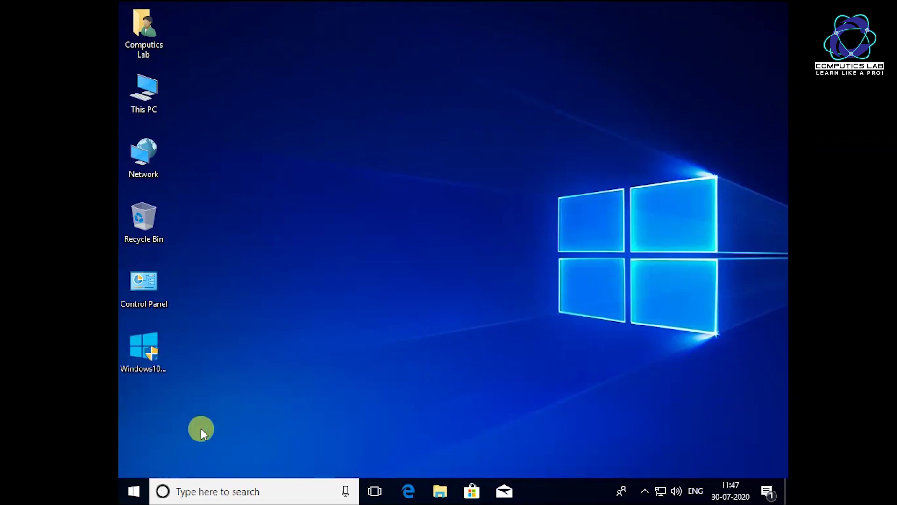
Step: Try once more to run cmd while Local Security Policy is loading, and dismiss the notice
{"action": "right_click", "coordinate": [133, 499]}
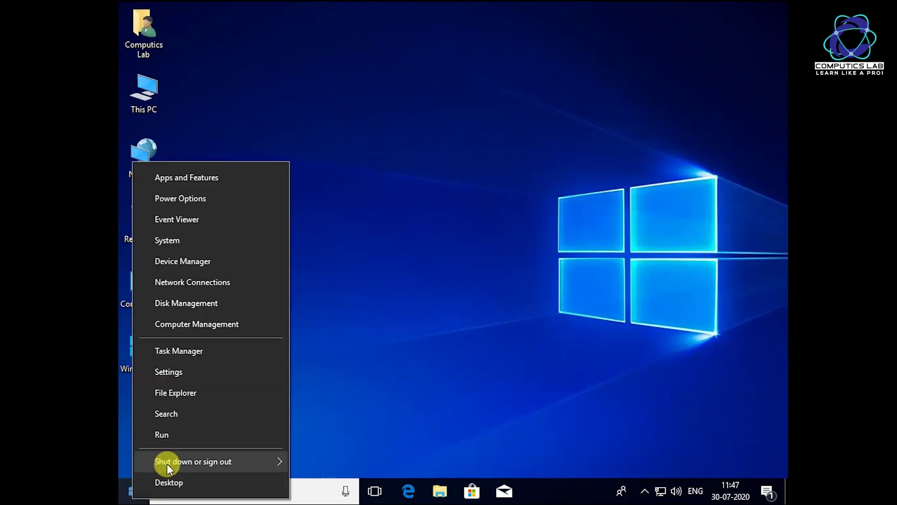
{"action": "left_click", "coordinate": [172, 439]}
{"action": "type", "text": "cmd"}
{"action": "key", "text": "Return"}
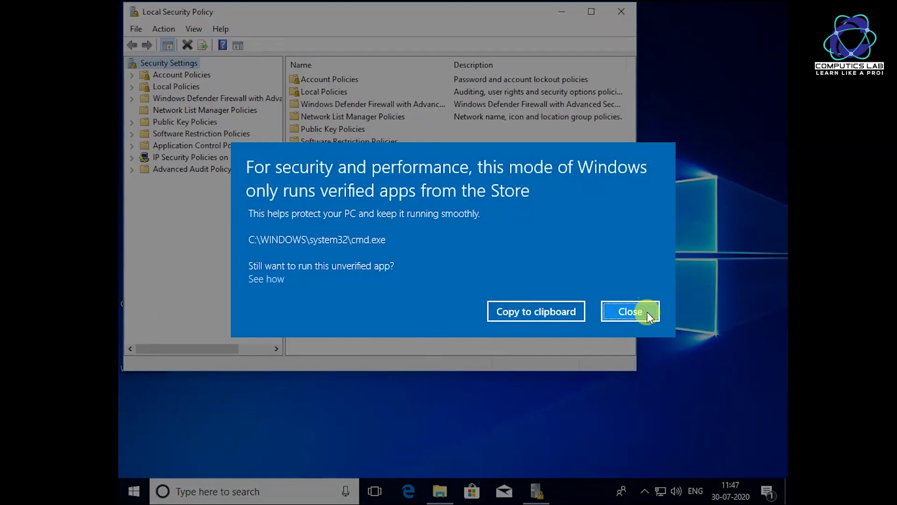
{"action": "left_click", "coordinate": [630, 312]}
Step: Move the Local Security Policy window into full view, then close it and refresh the desktop
{"action": "left_click_drag", "start_coordinate": [345, 11], "coordinate": [426, 52]}
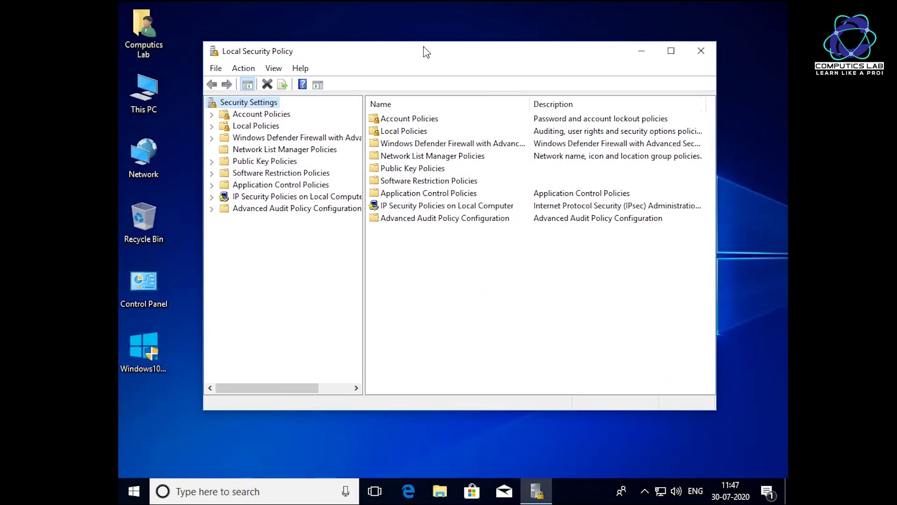
{"action": "left_click", "coordinate": [701, 50]}
{"action": "right_click", "coordinate": [363, 193]}
{"action": "left_click", "coordinate": [414, 228]}
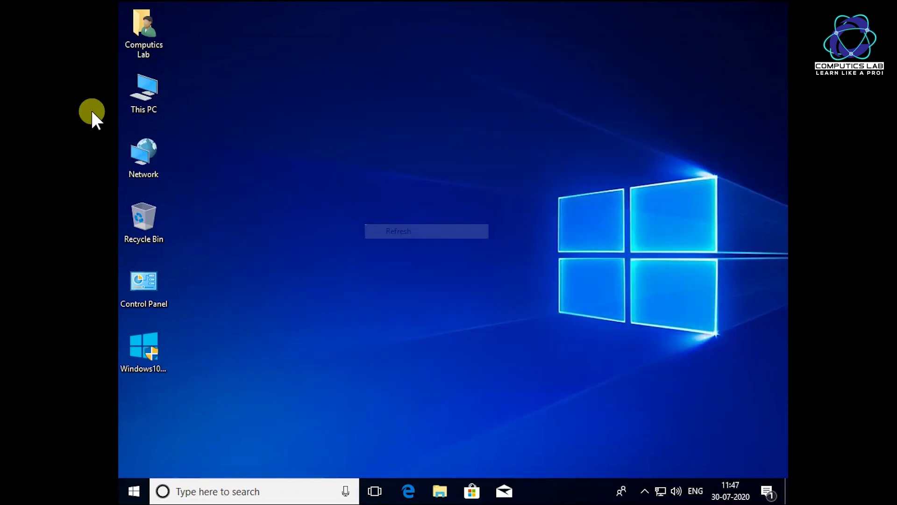
{"action": "right_click", "coordinate": [147, 100]}
{"action": "left_click", "coordinate": [257, 250]}
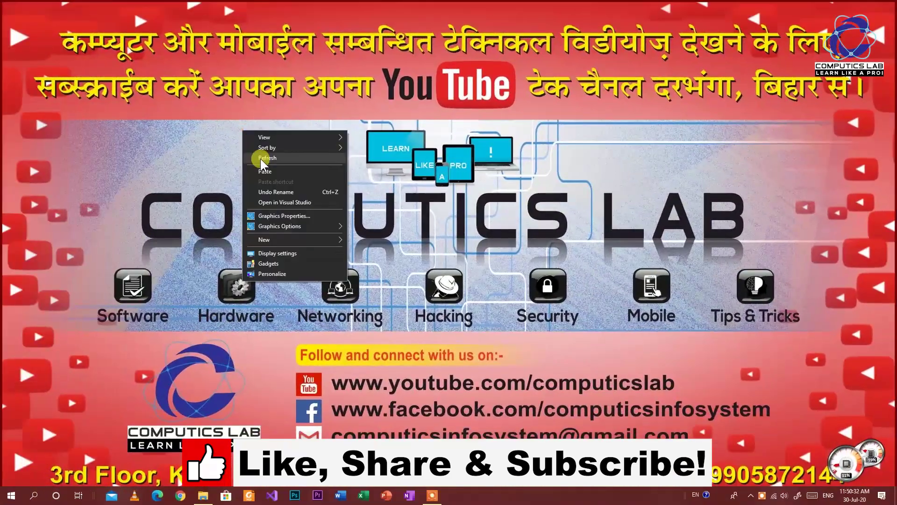
{"action": "left_click", "coordinate": [260, 158]}
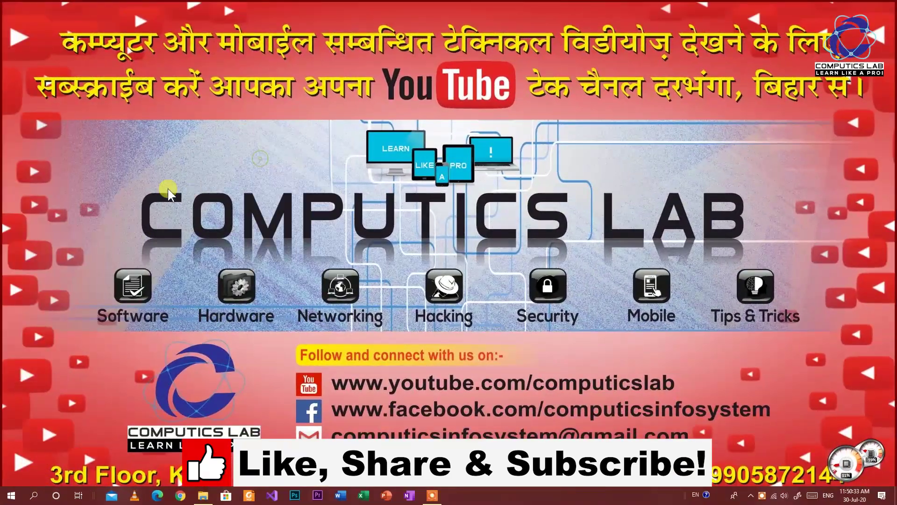